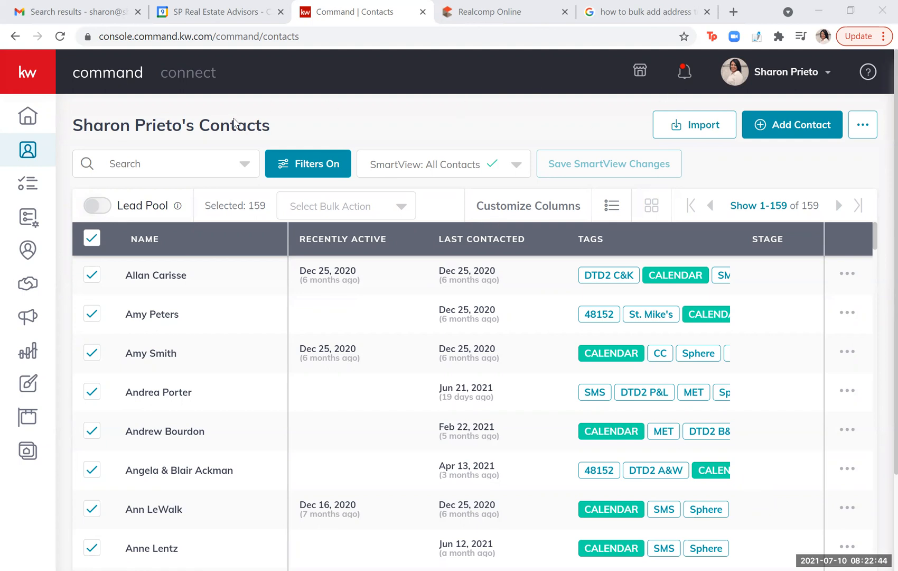
Review the VIP tag filter applied to the contacts list and the number of selected contacts.
{"action": "left_click", "coordinate": [316, 173]}
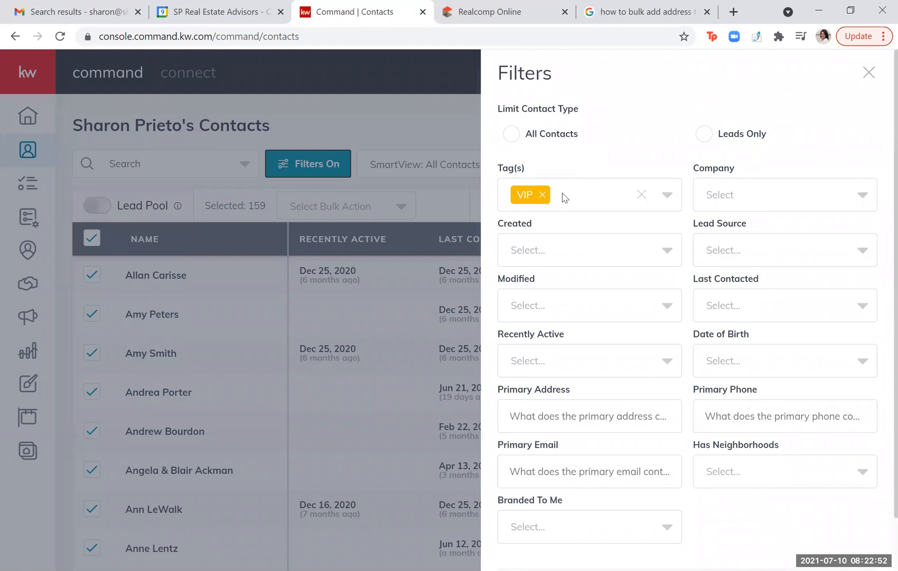
{"action": "left_click", "coordinate": [869, 73]}
{"action": "left_click_drag", "start_coordinate": [237, 205], "coordinate": [270, 211]}
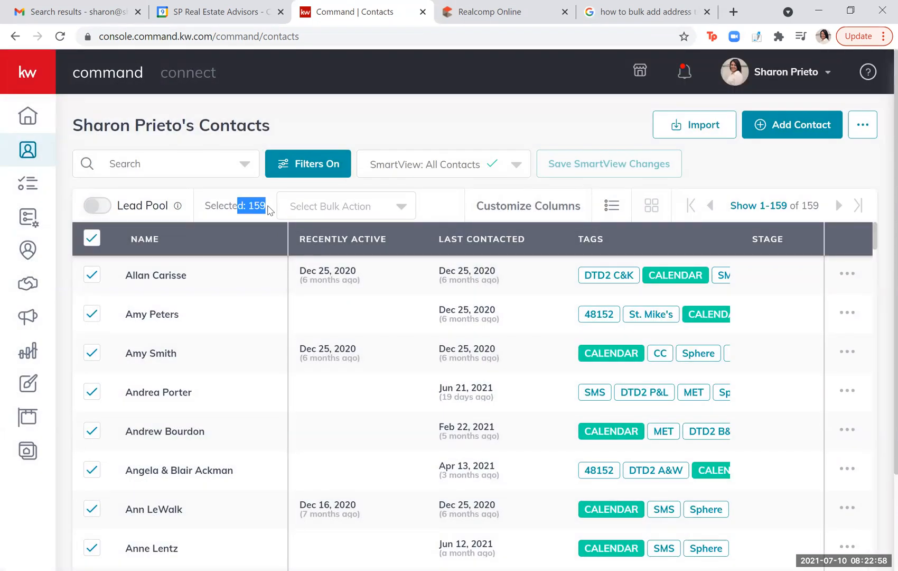
Clear the contact selection, set the list to show 500 contacts per page and reselect every contact.
{"action": "left_click", "coordinate": [92, 239]}
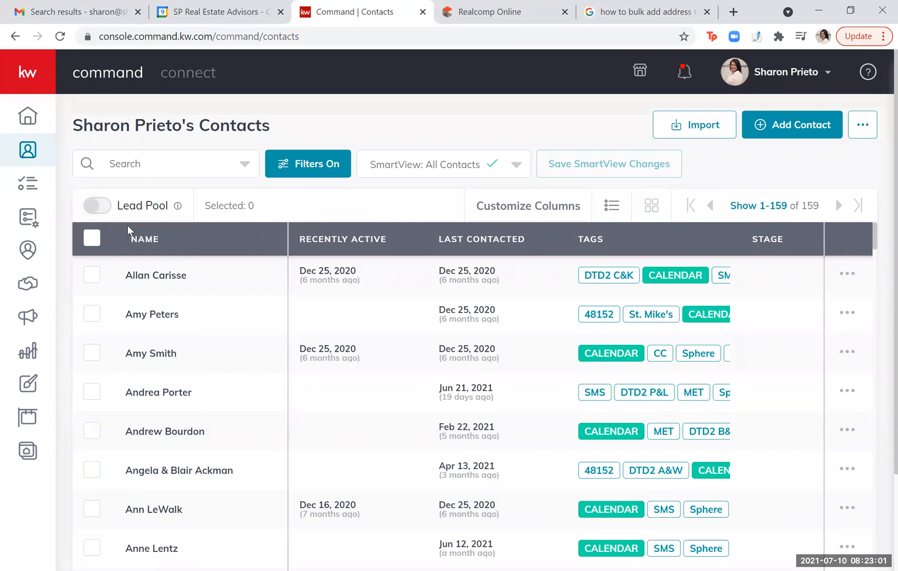
{"action": "left_click", "coordinate": [761, 211]}
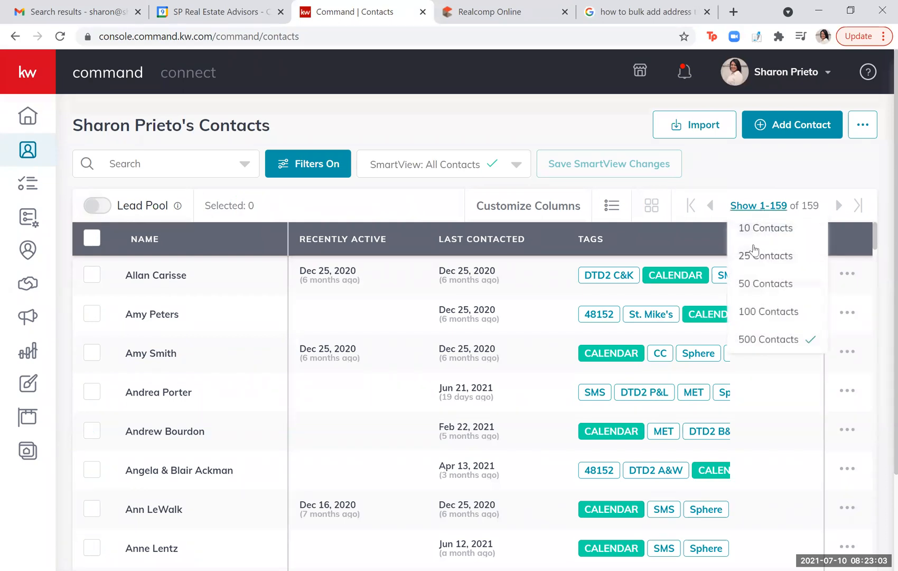
{"action": "left_click", "coordinate": [759, 340]}
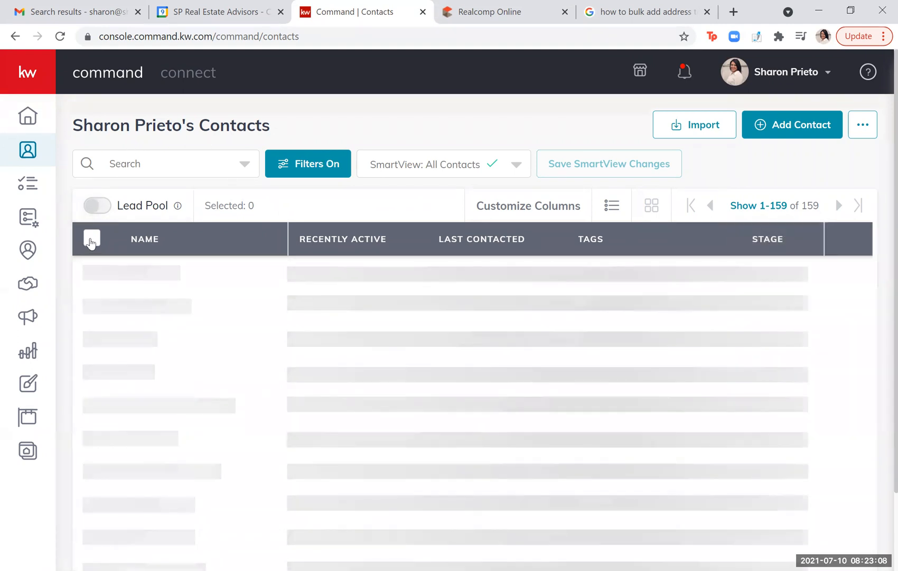
{"action": "left_click", "coordinate": [91, 240]}
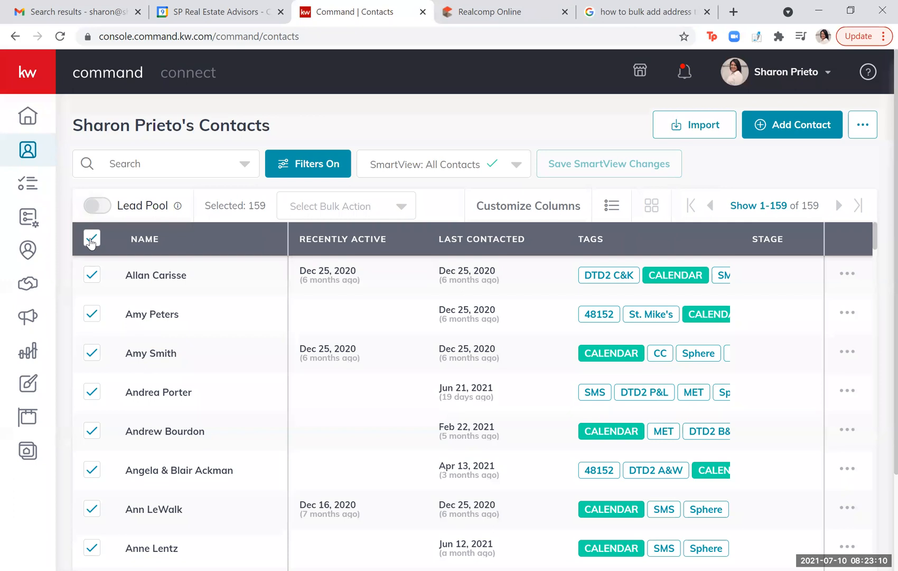
Locate the Export Mailing Labels bulk action for the selected contacts and check the notifications for the export download.
{"action": "left_click", "coordinate": [399, 209]}
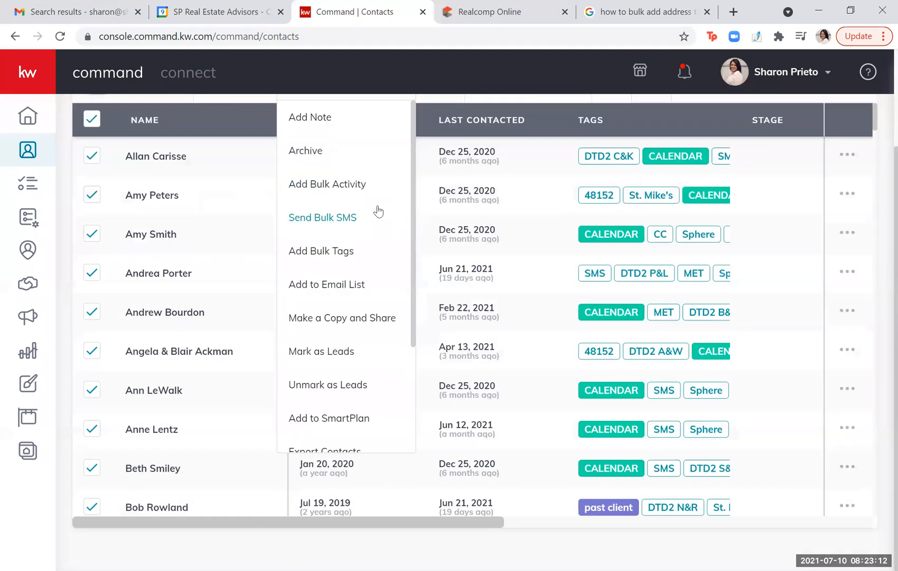
{"action": "scroll", "coordinate": [381, 320], "scroll_direction": "down", "scroll_amount": 3}
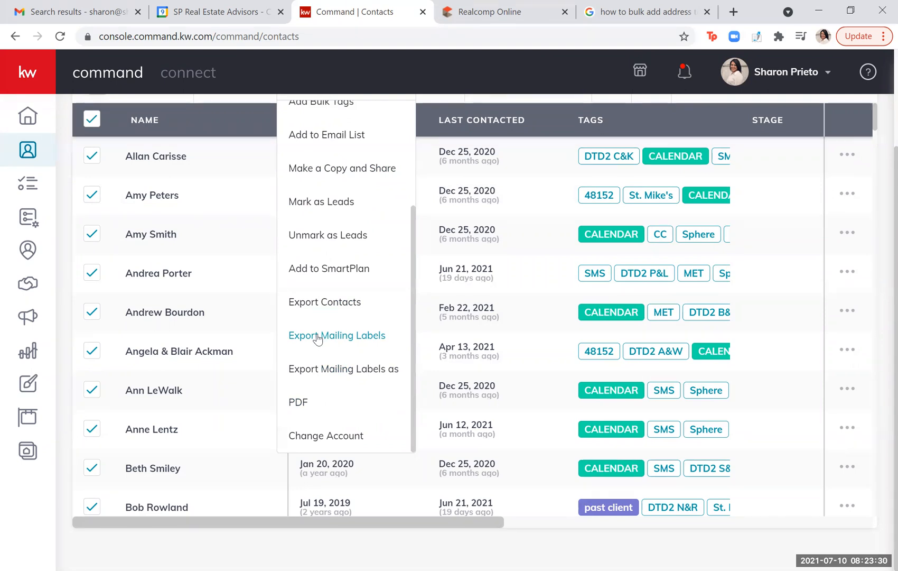
{"action": "left_click", "coordinate": [438, 68]}
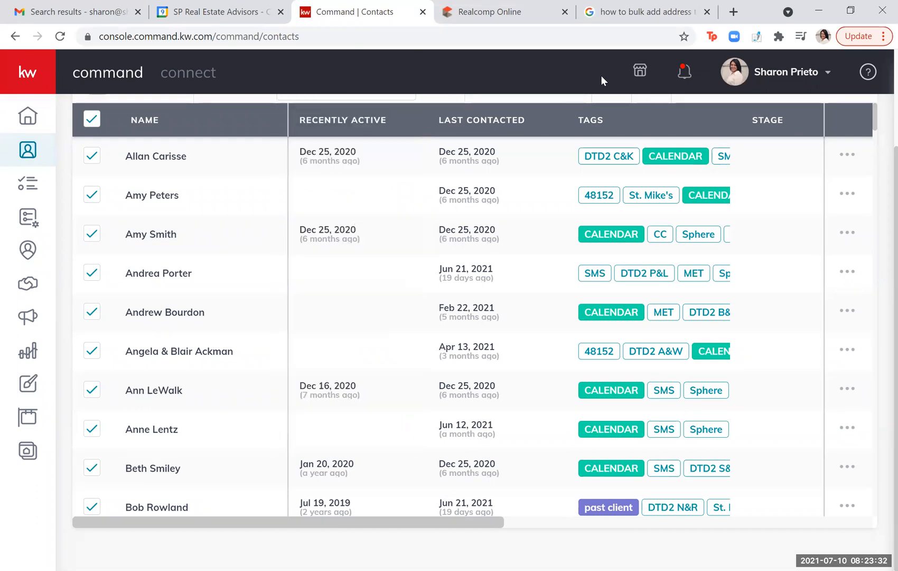
{"action": "left_click", "coordinate": [683, 74]}
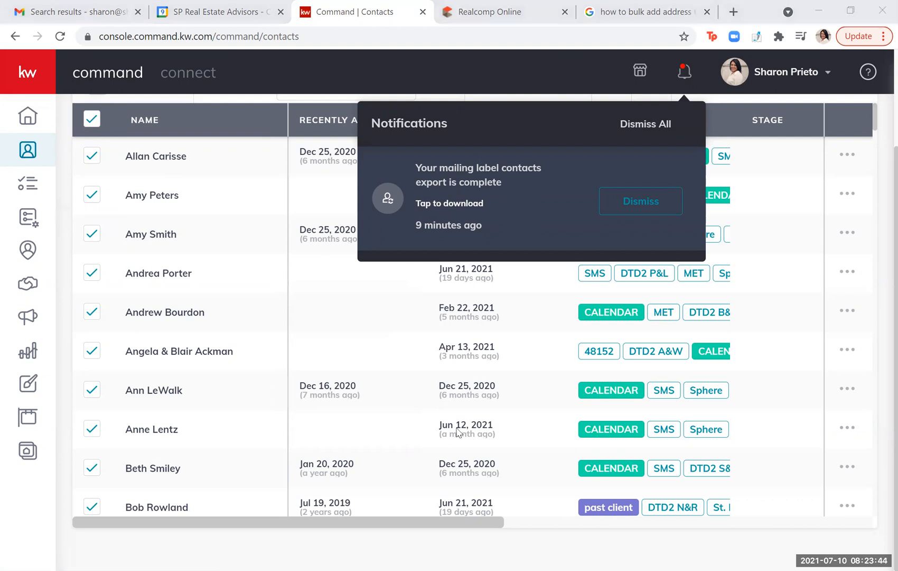
{"action": "left_click", "coordinate": [522, 410]}
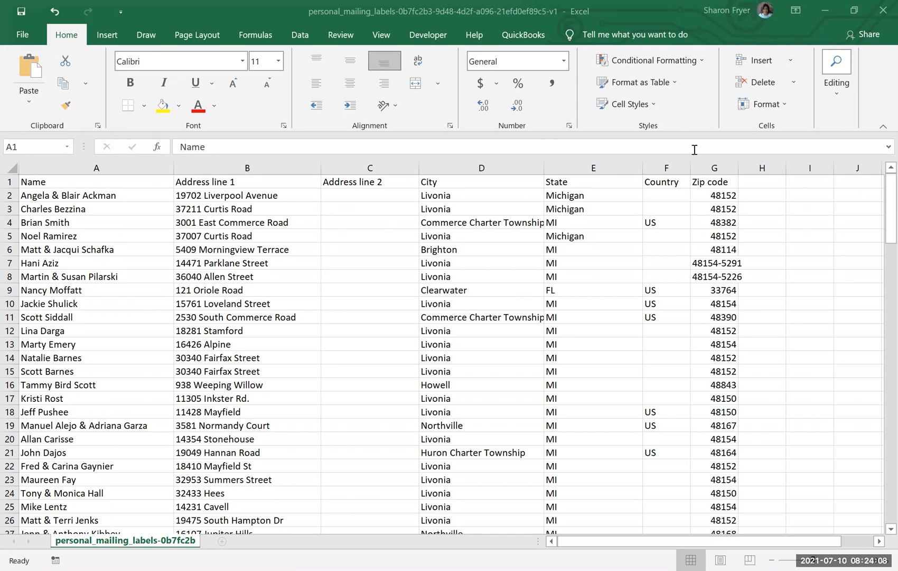
Delete the Country column from the exported mailing labels sheet in Excel and check the first contact's city, state and zip code.
{"action": "left_click", "coordinate": [667, 168]}
{"action": "right_click", "coordinate": [667, 169]}
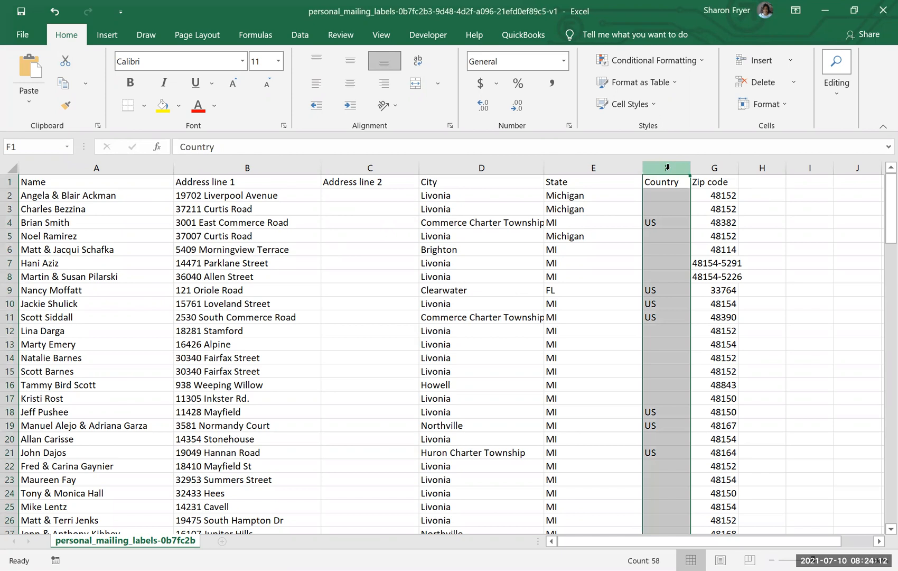
{"action": "left_click", "coordinate": [703, 289]}
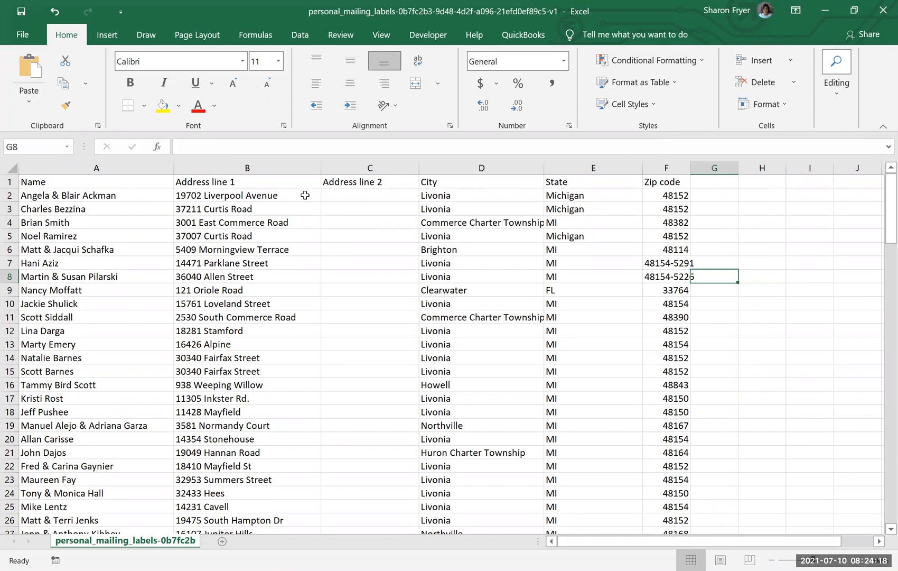
{"action": "left_click", "coordinate": [452, 195]}
{"action": "left_click", "coordinate": [566, 196]}
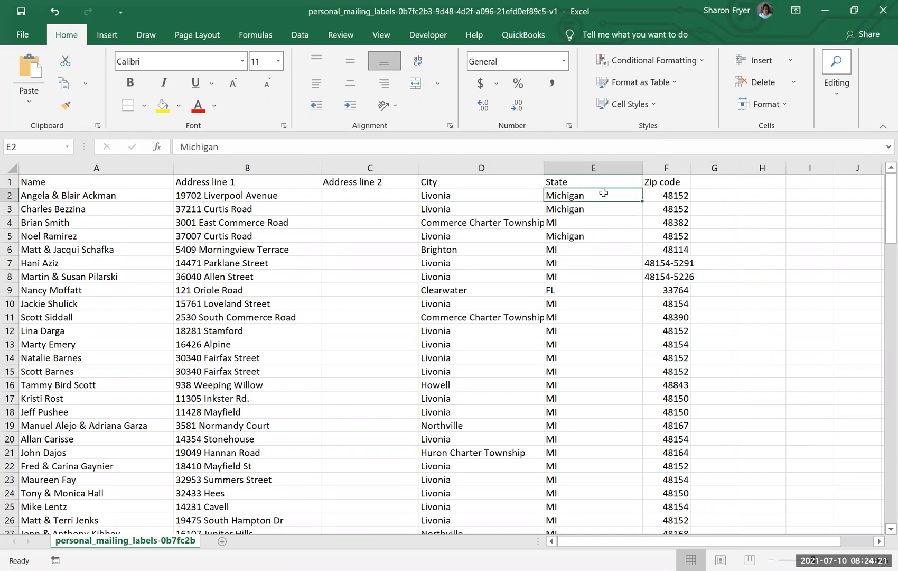
{"action": "left_click", "coordinate": [663, 198]}
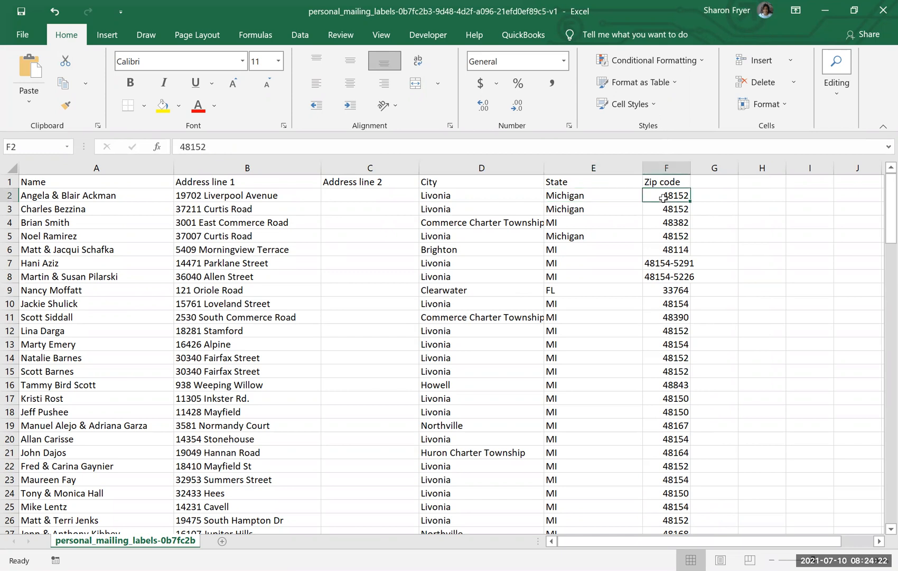
Start saving a copy of the mailing labels file and choose the AAADocuments > KW > Marketing > CMAS_Sphere folder.
{"action": "left_click", "coordinate": [24, 31]}
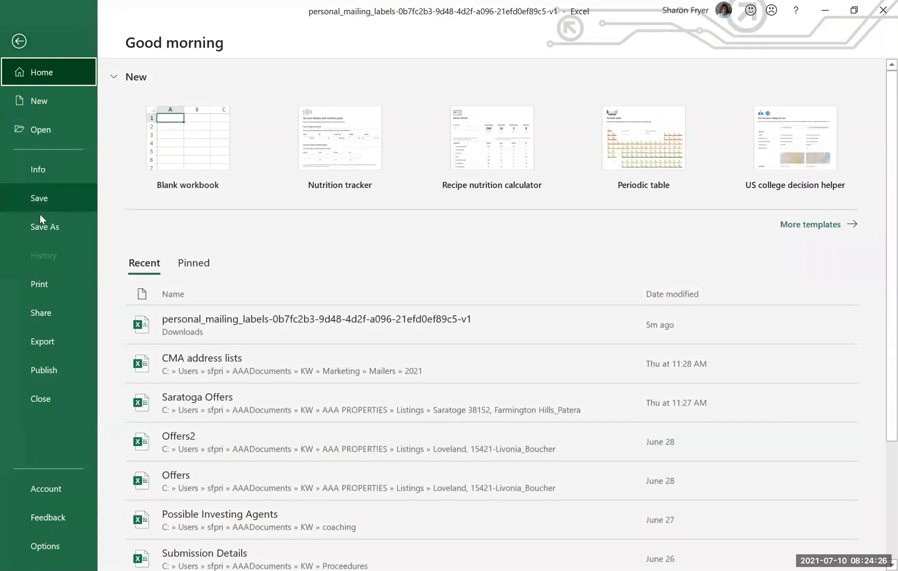
{"action": "left_click", "coordinate": [42, 220]}
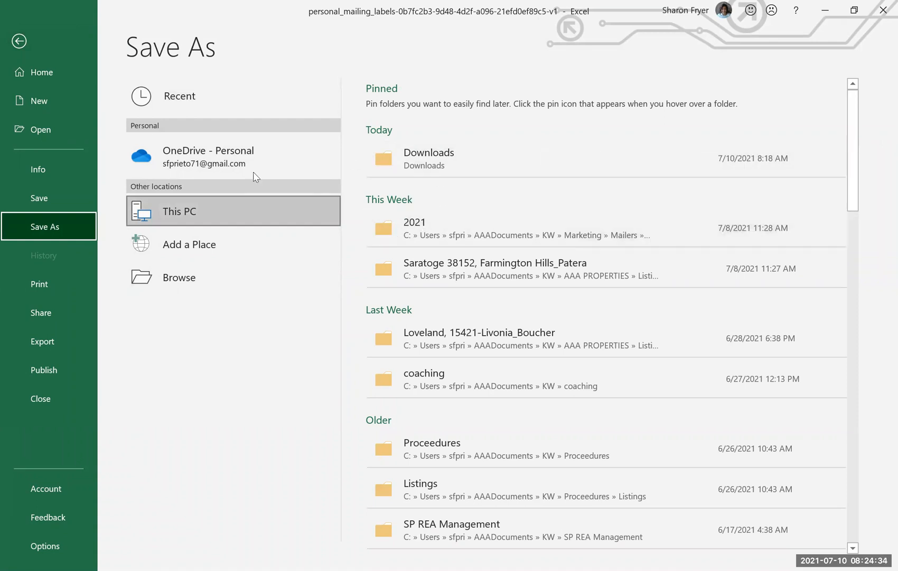
{"action": "left_click", "coordinate": [179, 270]}
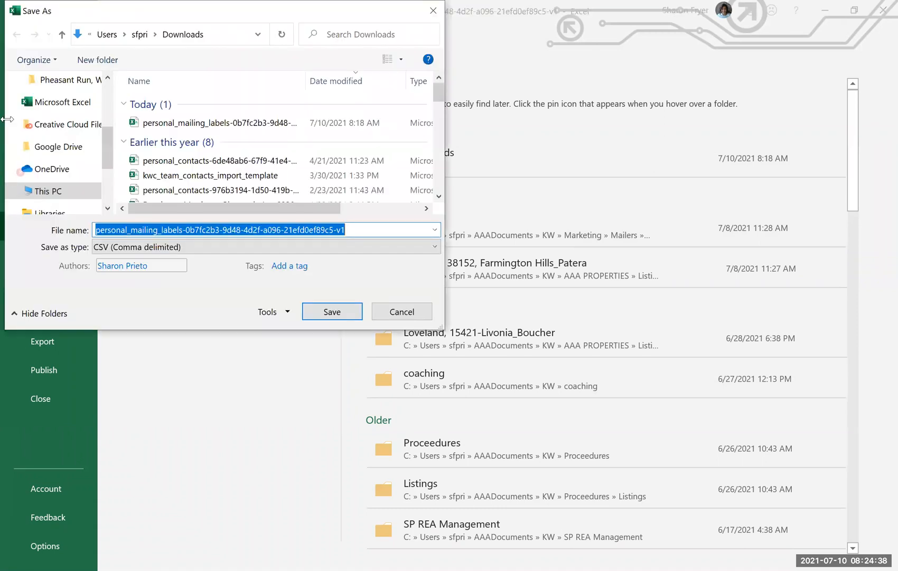
{"action": "scroll", "coordinate": [69, 138], "scroll_direction": "up", "scroll_amount": 1}
{"action": "scroll", "coordinate": [68, 146], "scroll_direction": "up", "scroll_amount": 2}
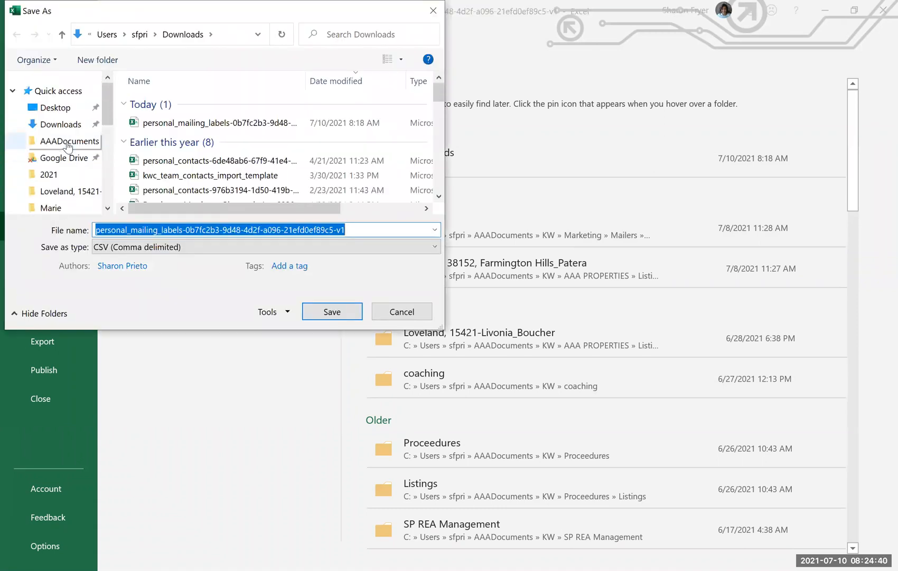
{"action": "left_click", "coordinate": [66, 143]}
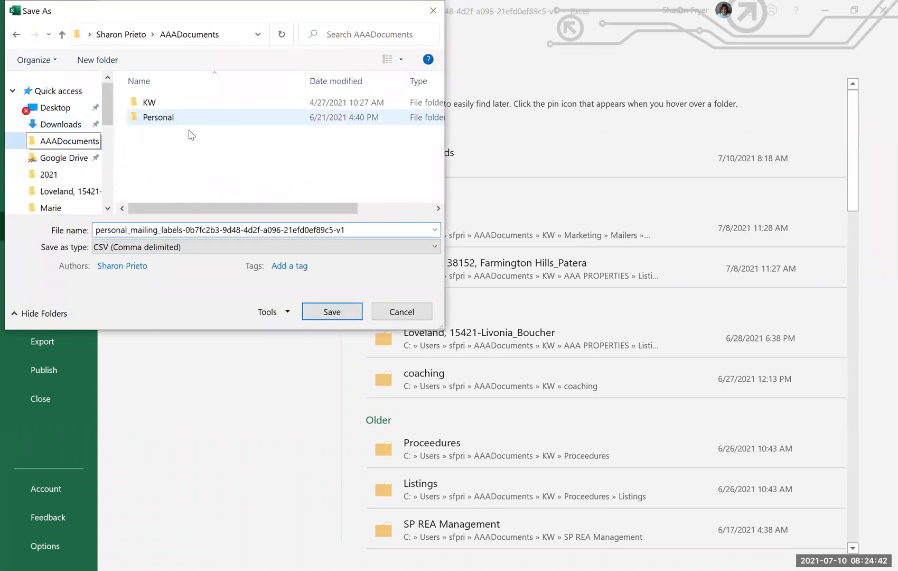
{"action": "double_click", "coordinate": [157, 104]}
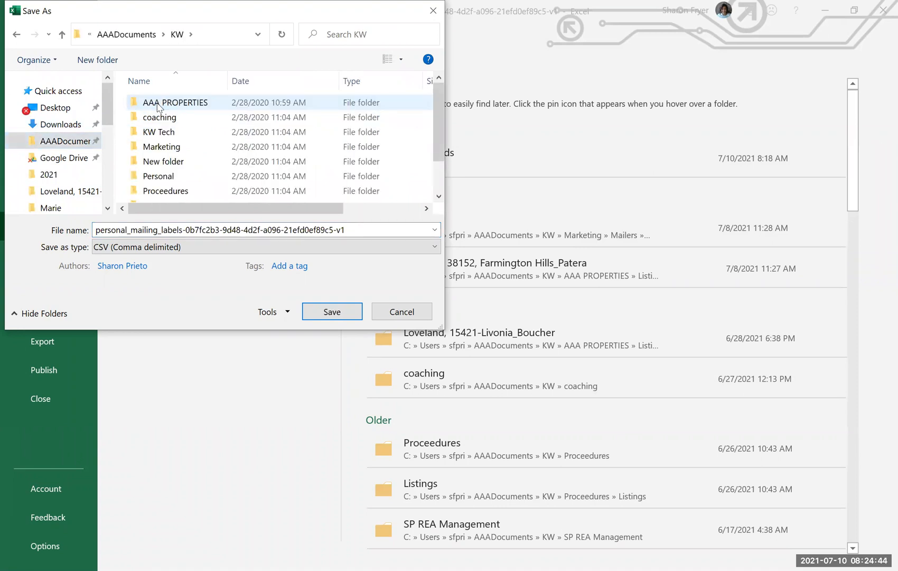
{"action": "double_click", "coordinate": [159, 147]}
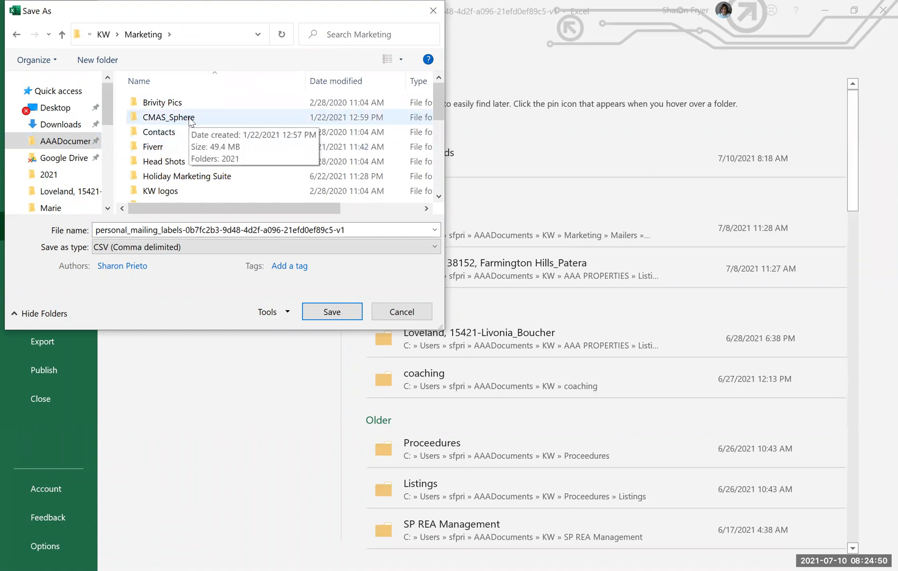
{"action": "double_click", "coordinate": [190, 118]}
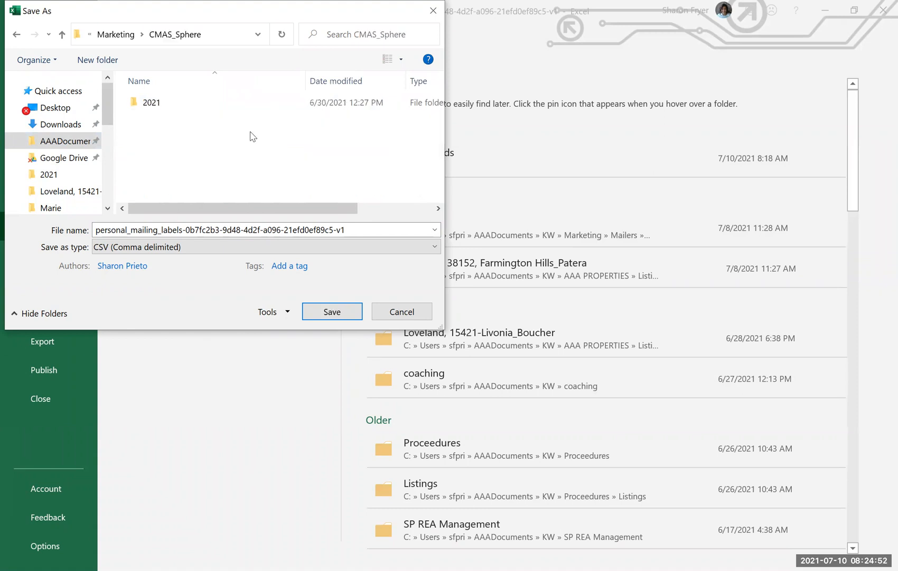
Save the address file under the name "pop by addresses" and close the workbook.
{"action": "left_click", "coordinate": [379, 232]}
{"action": "double_click", "coordinate": [378, 231]}
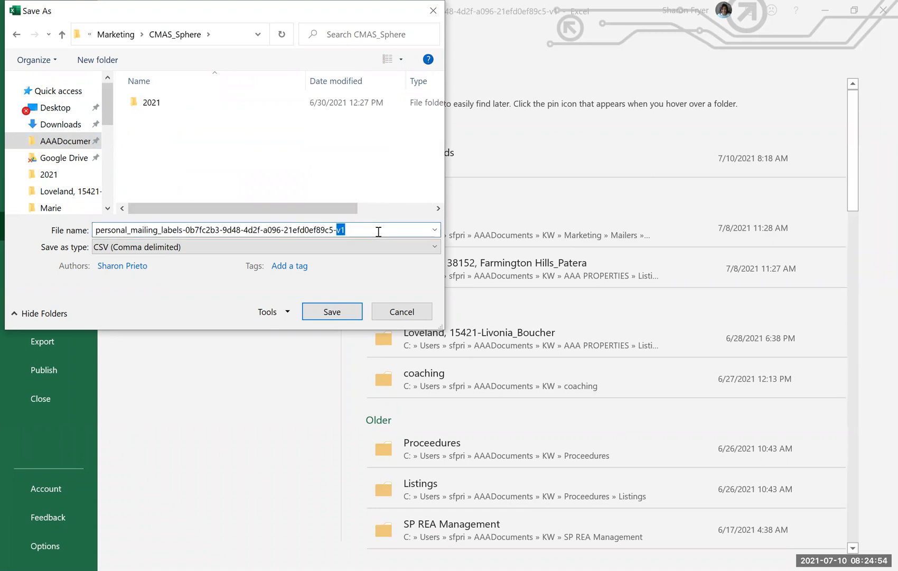
{"action": "left_click_drag", "start_coordinate": [378, 232], "coordinate": [32, 195]}
{"action": "type", "text": "pop "}
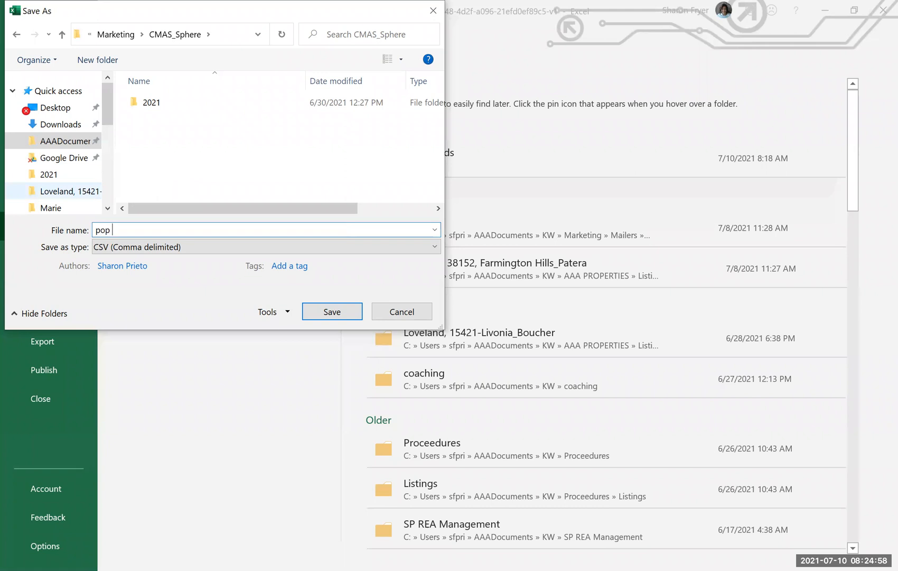
{"action": "type", "text": "by addresses"}
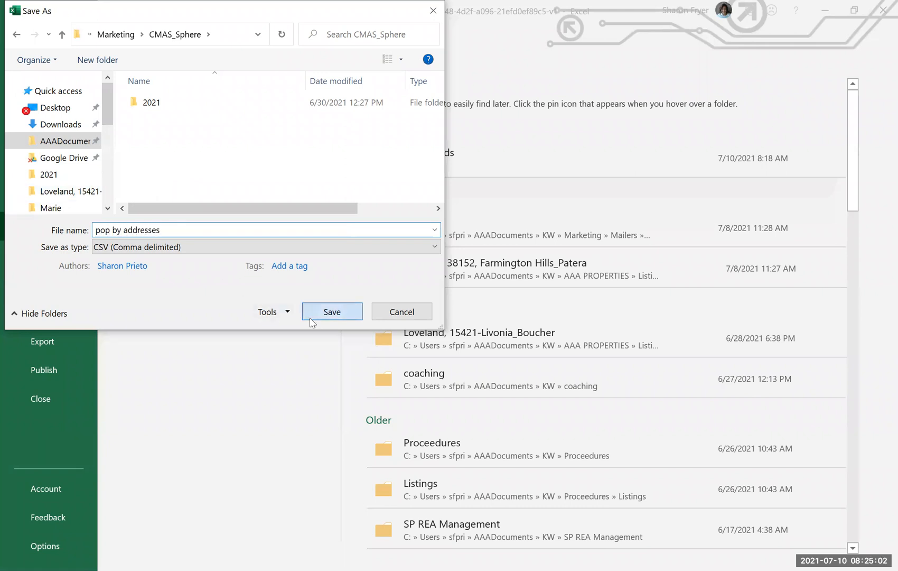
{"action": "key", "text": "Return"}
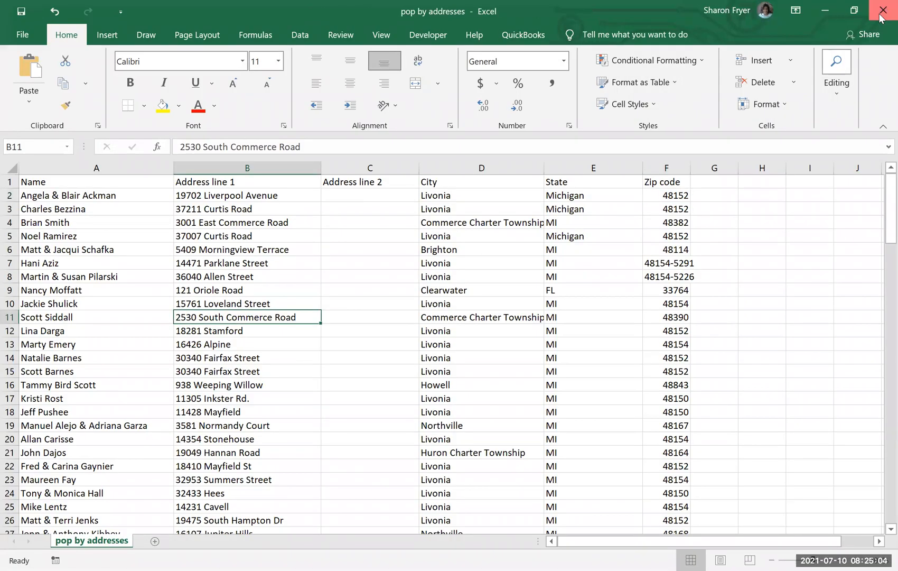
{"action": "left_click", "coordinate": [881, 11]}
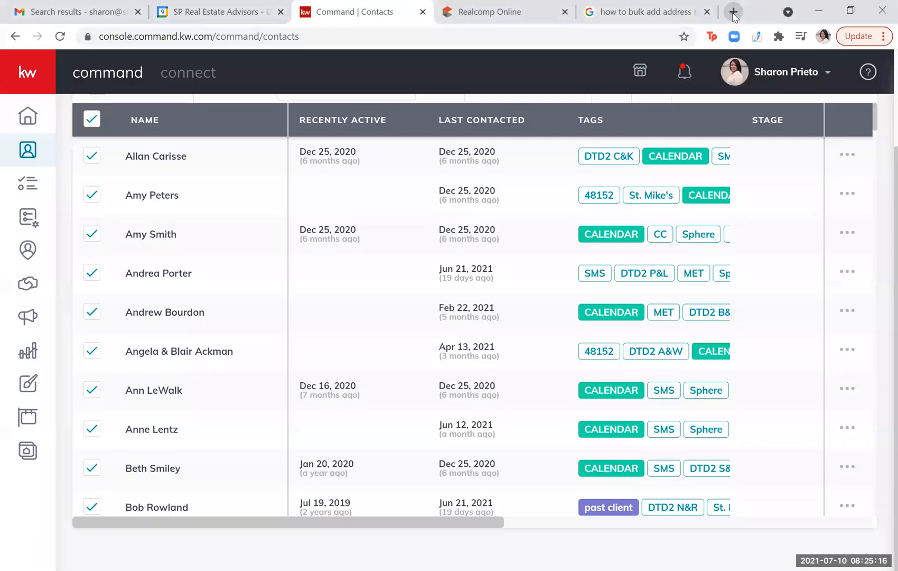
Search the web for "google maps" in a new browser tab and open the Google Maps site.
{"action": "left_click", "coordinate": [733, 13]}
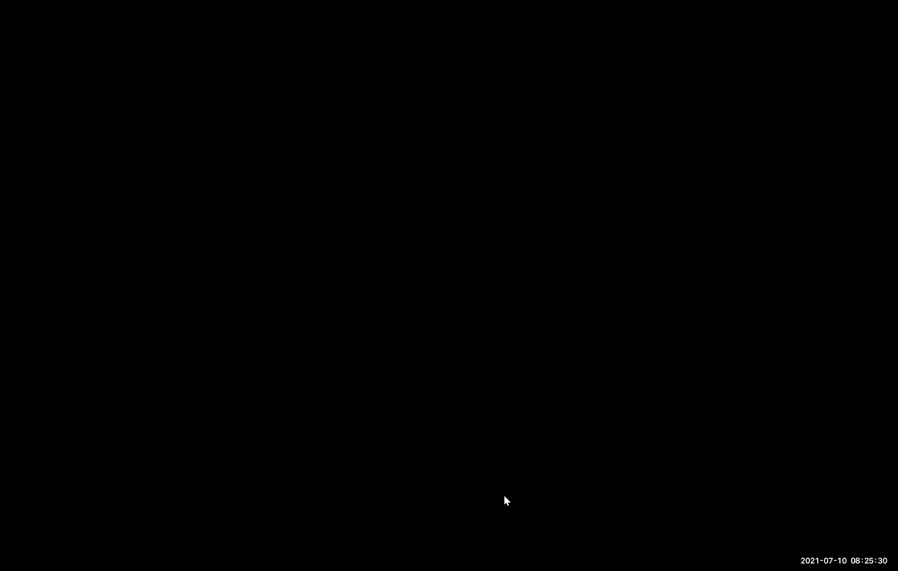
{"action": "type", "text": "google"}
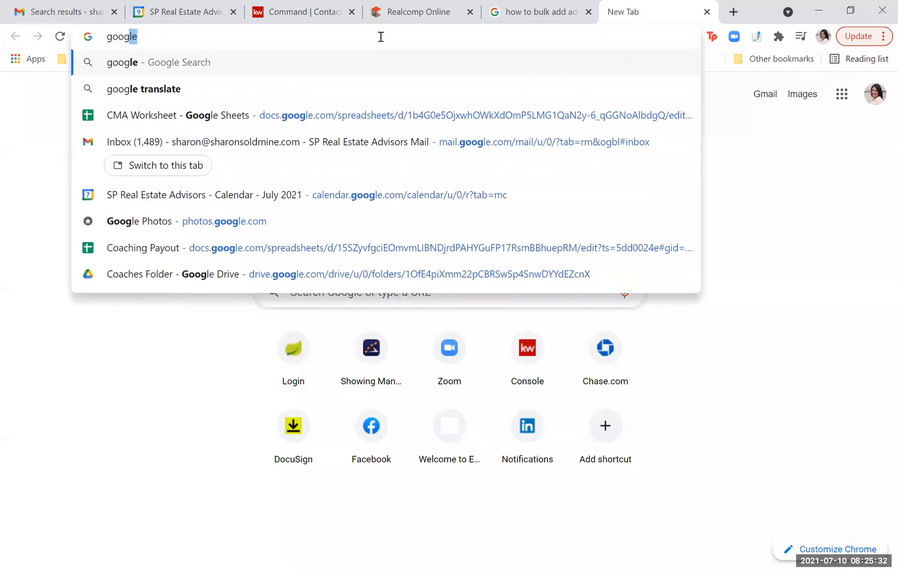
{"action": "type", "text": " maps"}
{"action": "key", "text": "Return"}
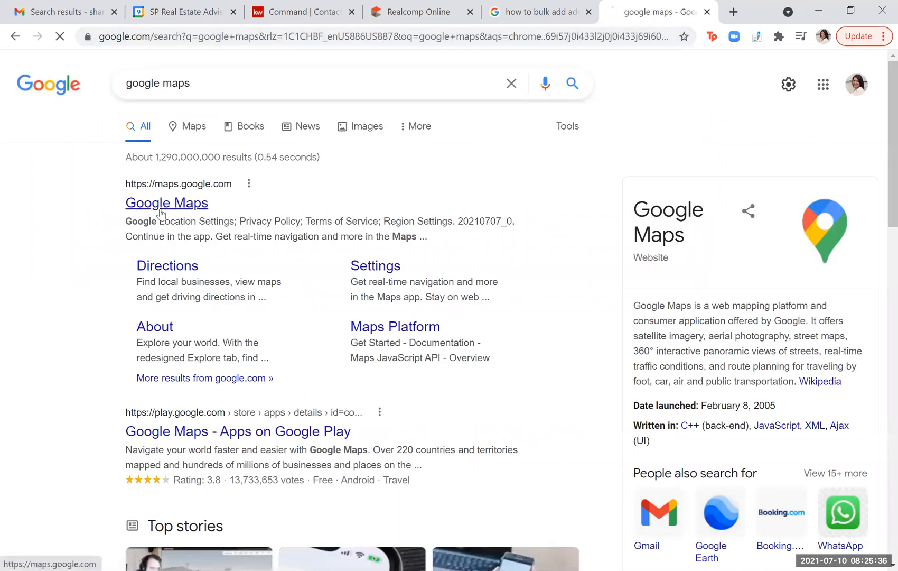
{"action": "left_click", "coordinate": [161, 210]}
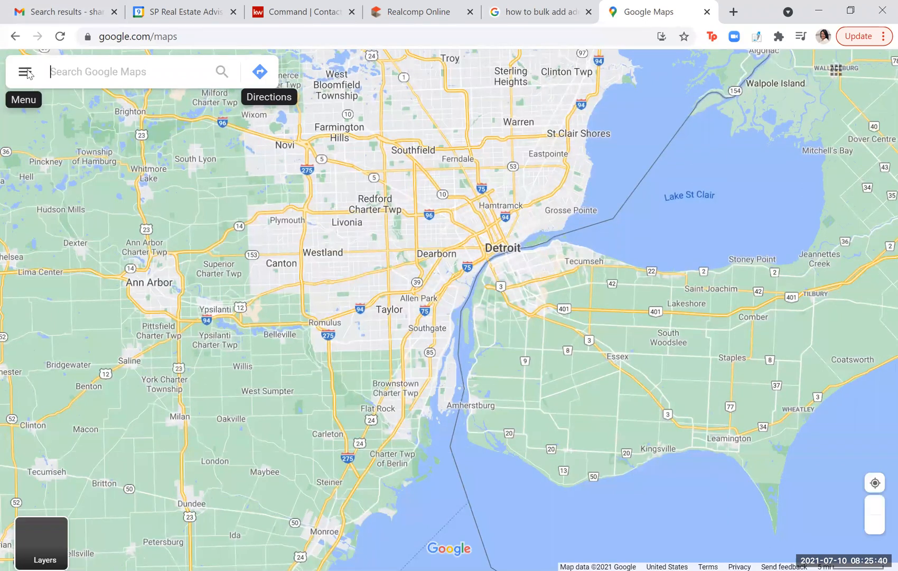
View the Your places section of Google Maps and bring up the main menu again.
{"action": "left_click", "coordinate": [25, 71]}
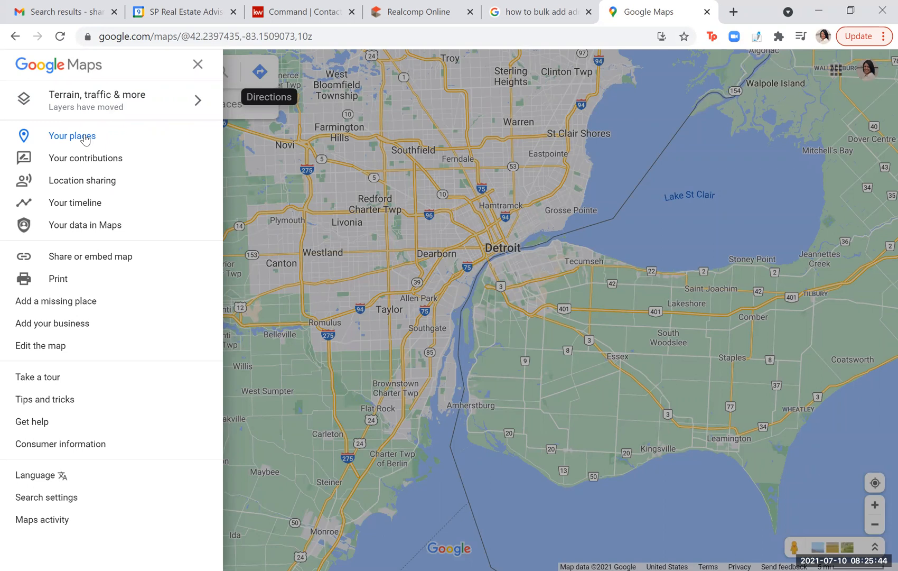
{"action": "left_click", "coordinate": [84, 137]}
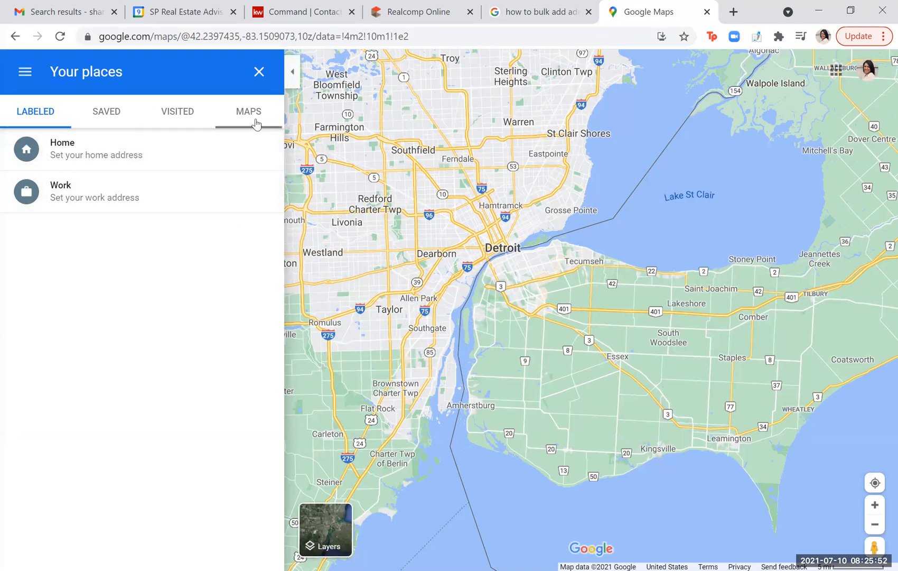
{"action": "left_click", "coordinate": [30, 77]}
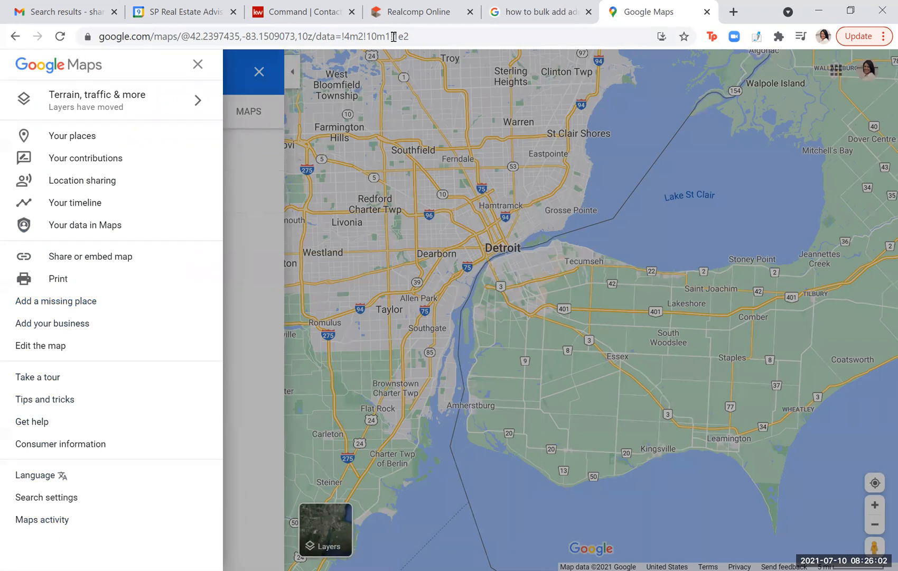
Review the web search results on how to bulk add addresses to Google Maps.
{"action": "left_click", "coordinate": [532, 11]}
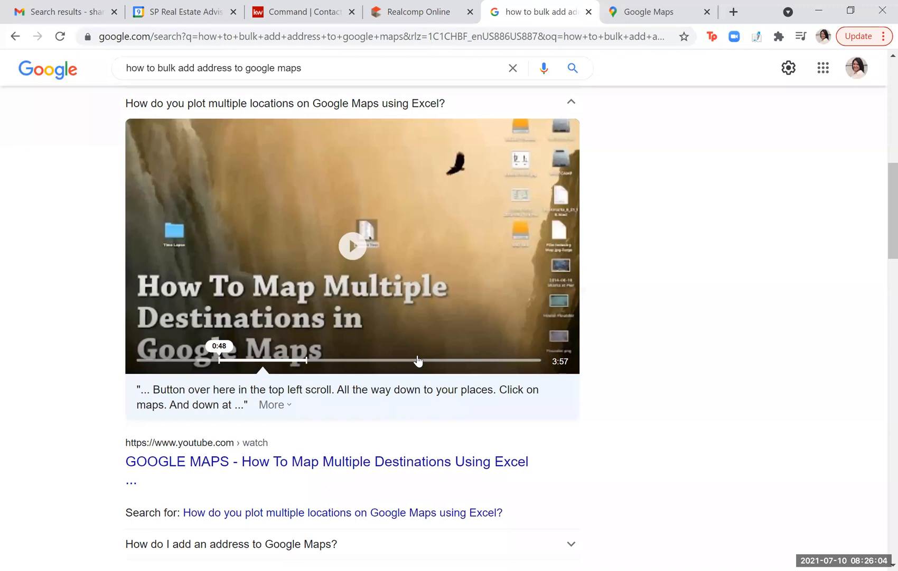
{"action": "scroll", "coordinate": [507, 384], "scroll_direction": "down", "scroll_amount": 3}
{"action": "scroll", "coordinate": [508, 384], "scroll_direction": "down", "scroll_amount": 5}
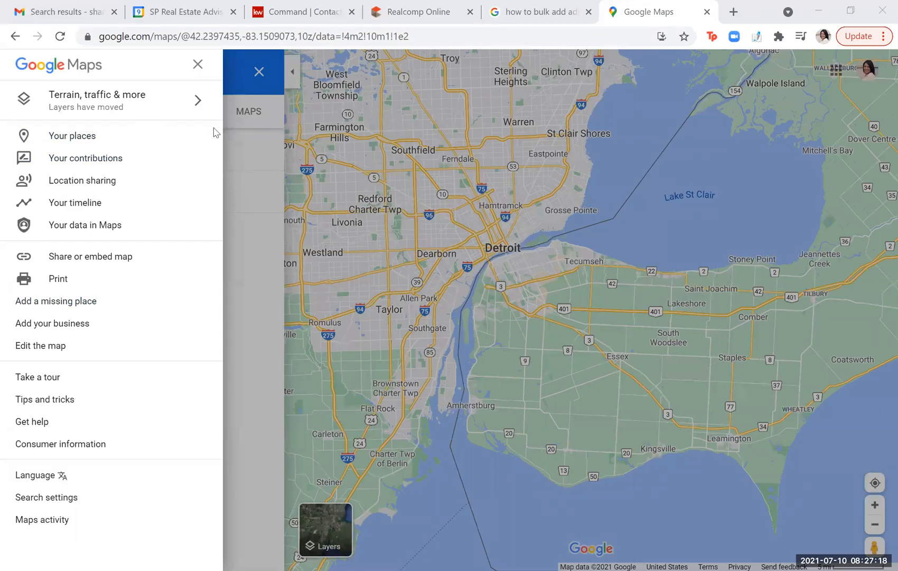
Create a new custom map from the Maps list in Your places of Google Maps.
{"action": "left_click", "coordinate": [80, 138]}
{"action": "left_click", "coordinate": [257, 113]}
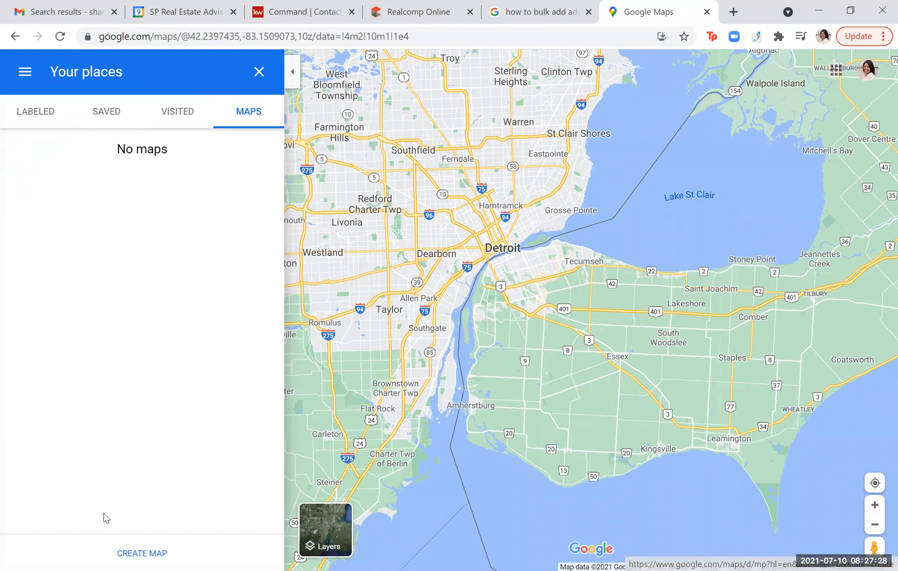
{"action": "left_click", "coordinate": [125, 553]}
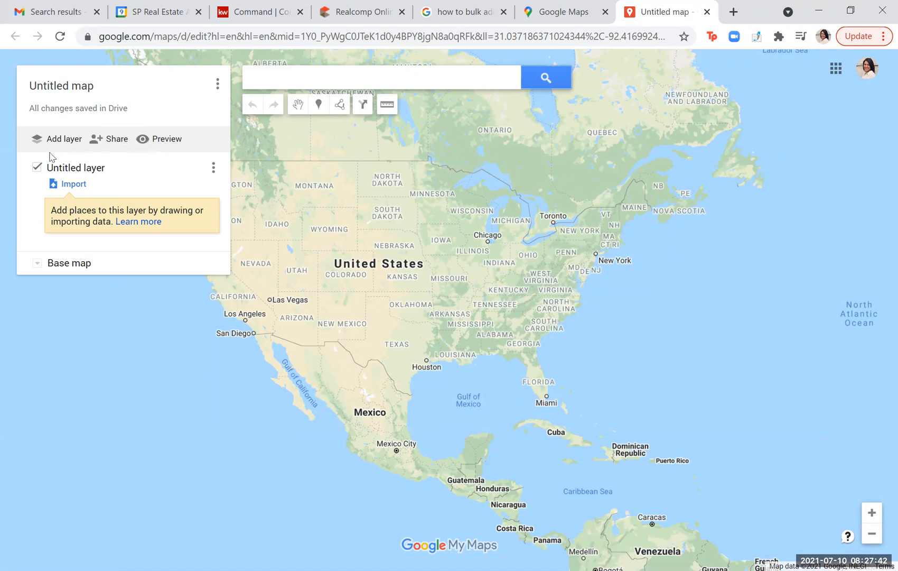
Start importing a file from the device into the untitled layer and browse to the AAADocuments > KW folder.
{"action": "left_click", "coordinate": [73, 184]}
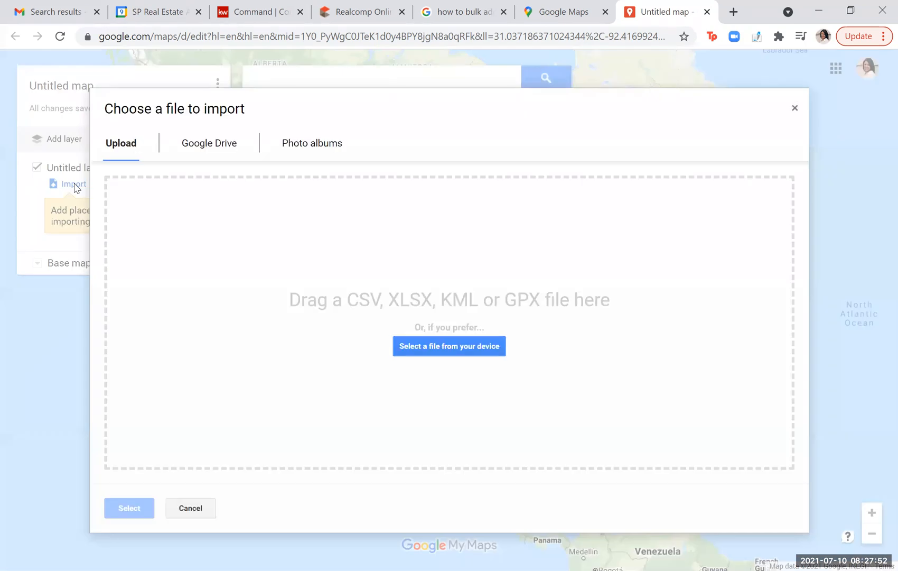
{"action": "left_click", "coordinate": [493, 358]}
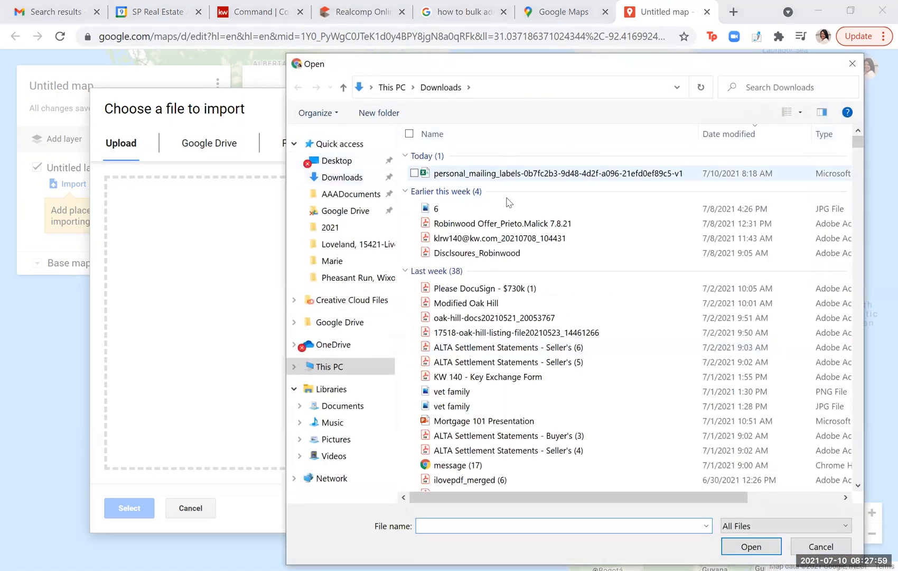
{"action": "left_click", "coordinate": [349, 194]}
{"action": "left_click", "coordinate": [461, 156]}
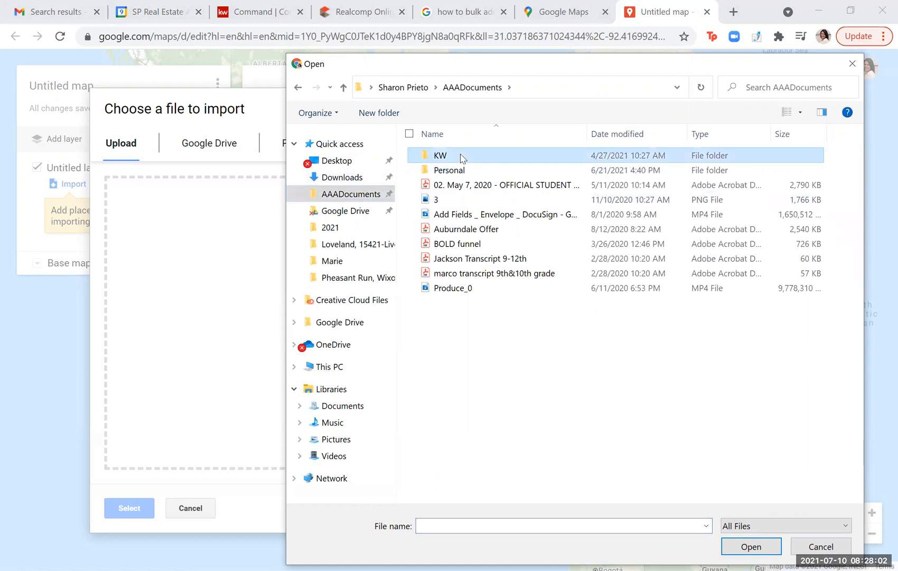
{"action": "double_click", "coordinate": [462, 156]}
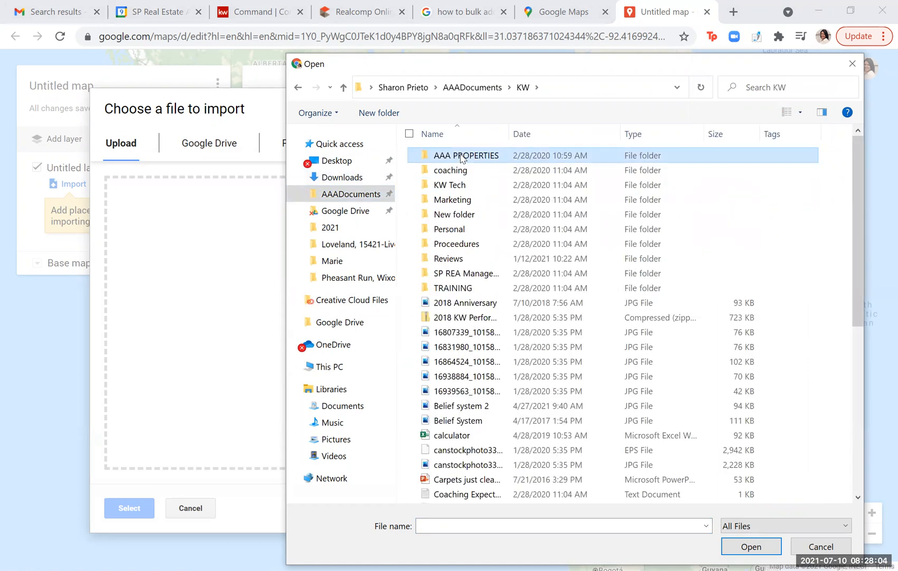
{"action": "double_click", "coordinate": [462, 156]}
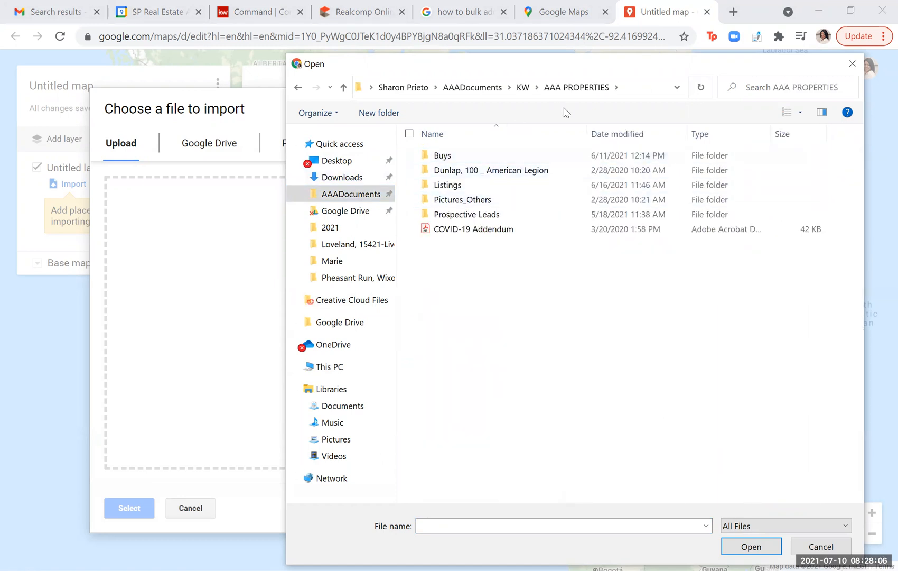
{"action": "left_click", "coordinate": [527, 89]}
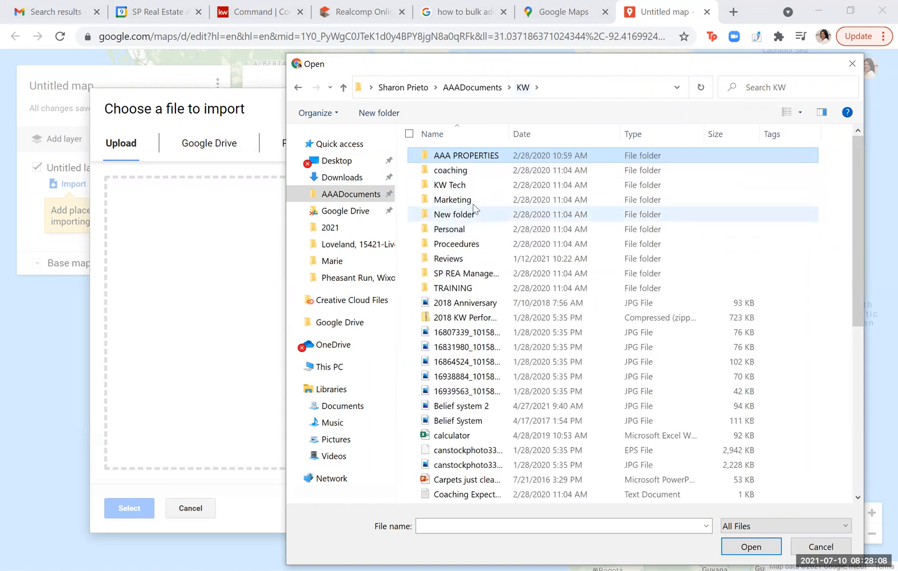
Upload the "pop by addresses" file from the Marketing > CMAS_Sphere folder.
{"action": "left_click", "coordinate": [473, 200]}
{"action": "double_click", "coordinate": [473, 200]}
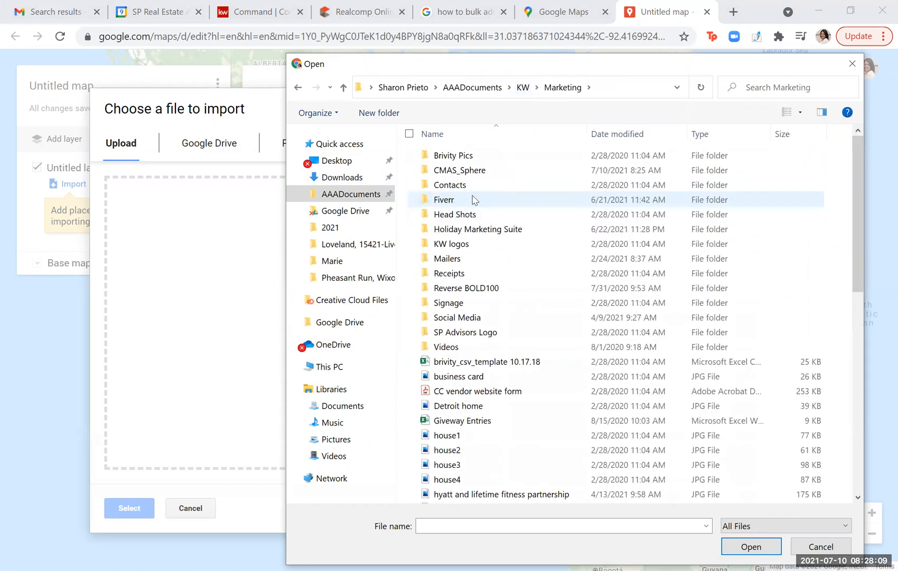
{"action": "double_click", "coordinate": [464, 171]}
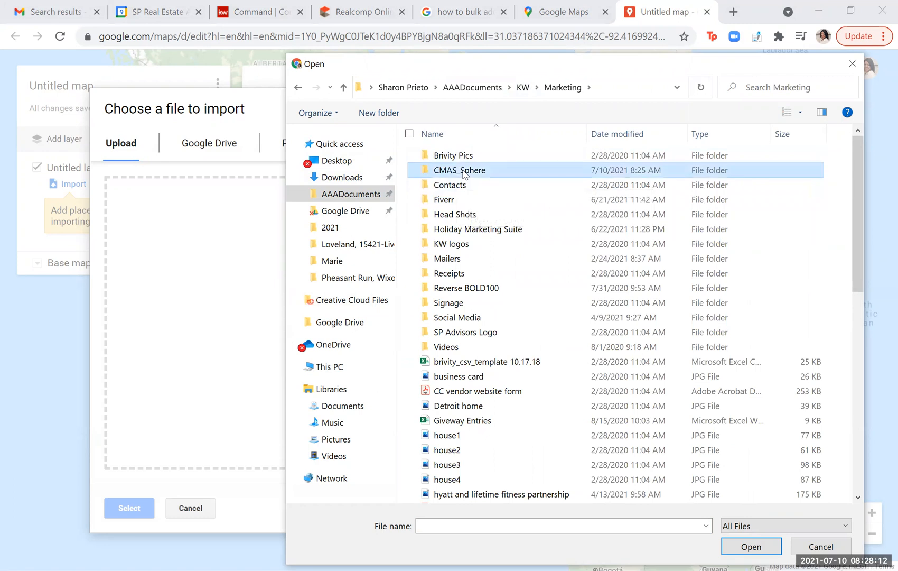
{"action": "left_click", "coordinate": [465, 175]}
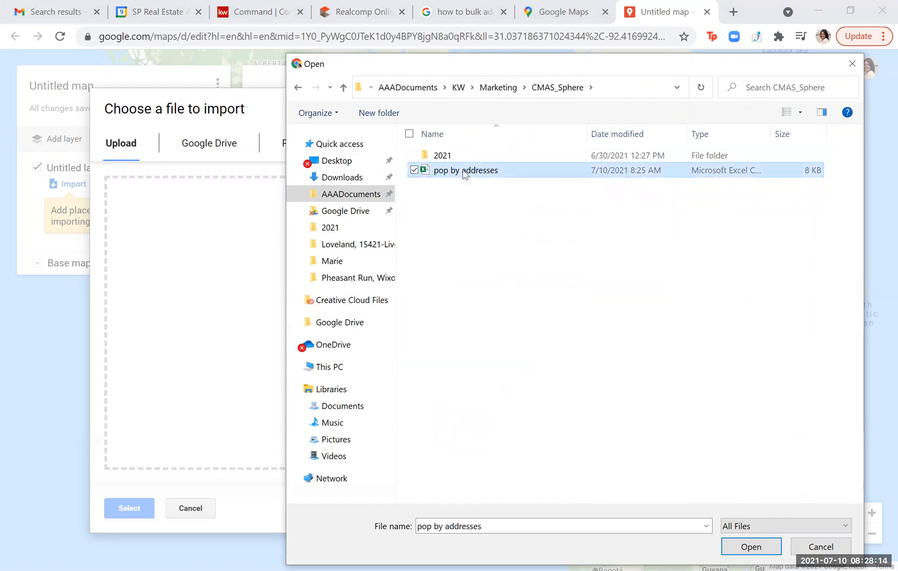
{"action": "double_click", "coordinate": [465, 175]}
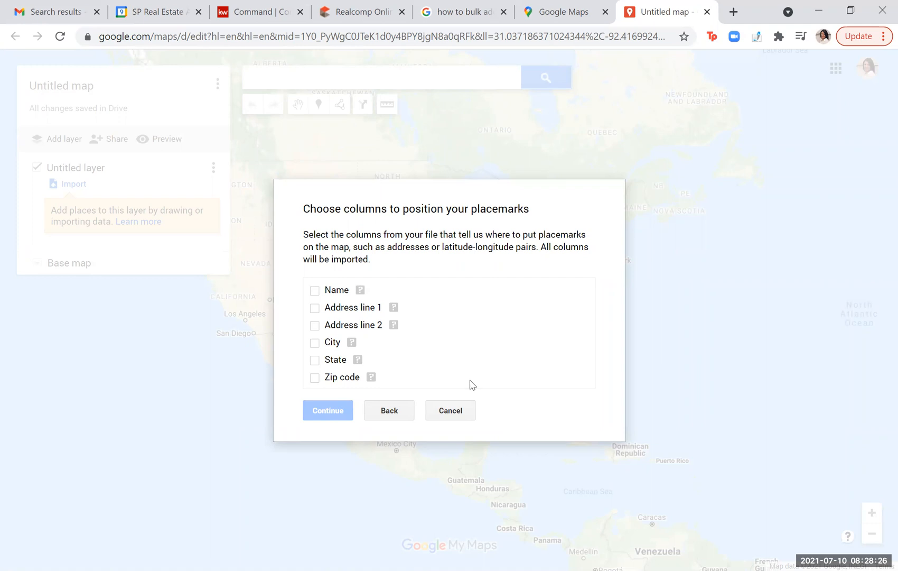
Position the placemarks by Address line 1, Address line 2, City, State and Zip code, and title the markers by Name.
{"action": "left_click", "coordinate": [316, 308]}
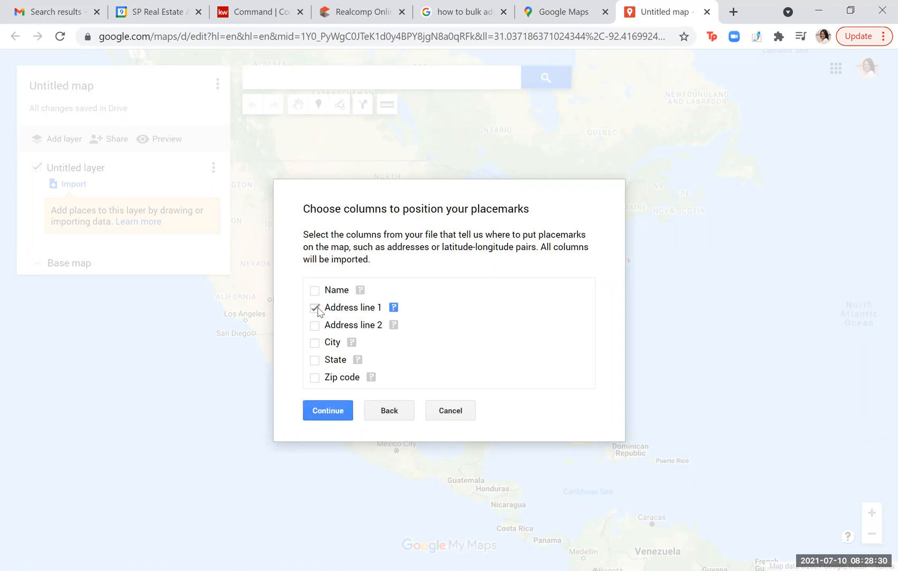
{"action": "left_click", "coordinate": [316, 326]}
{"action": "left_click", "coordinate": [315, 342]}
{"action": "left_click", "coordinate": [316, 360]}
{"action": "left_click", "coordinate": [317, 377]}
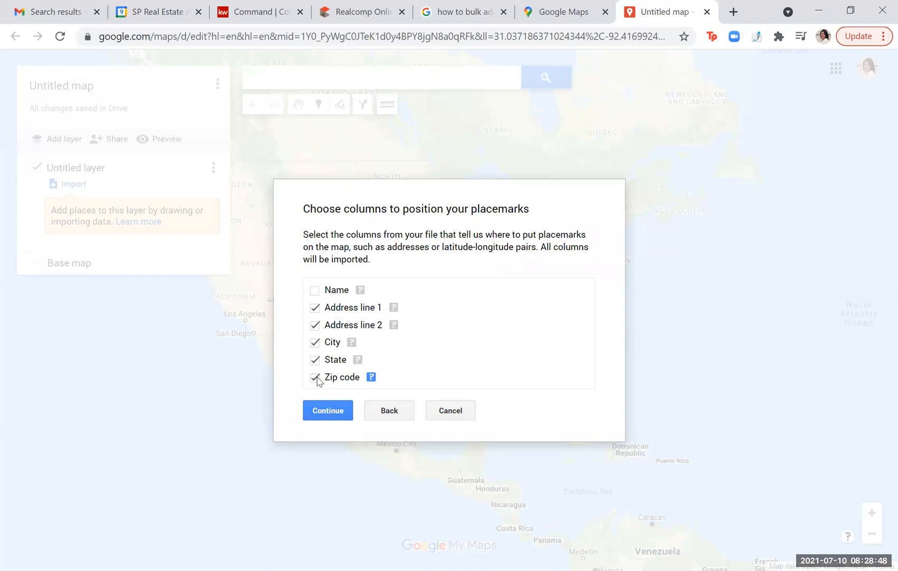
{"action": "left_click", "coordinate": [325, 413]}
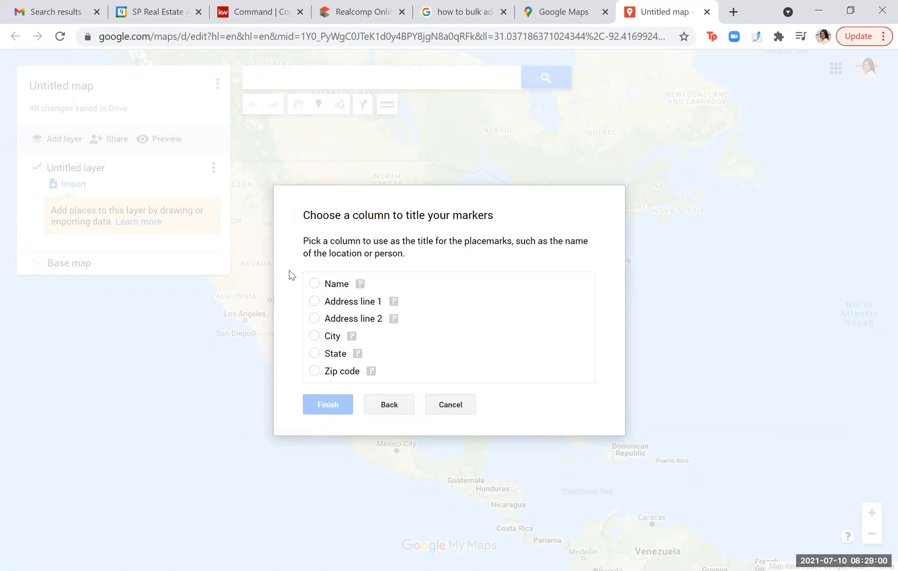
{"action": "left_click", "coordinate": [314, 285]}
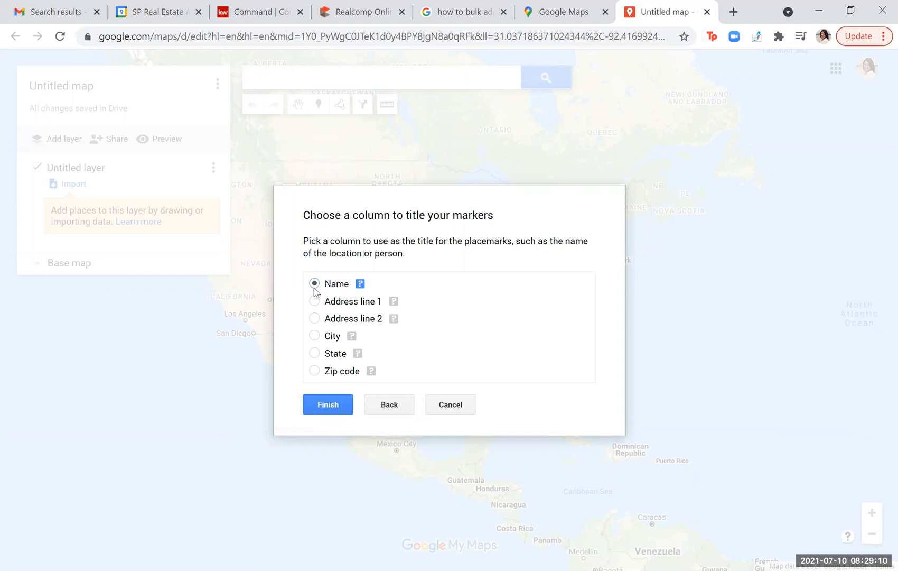
{"action": "left_click", "coordinate": [323, 405]}
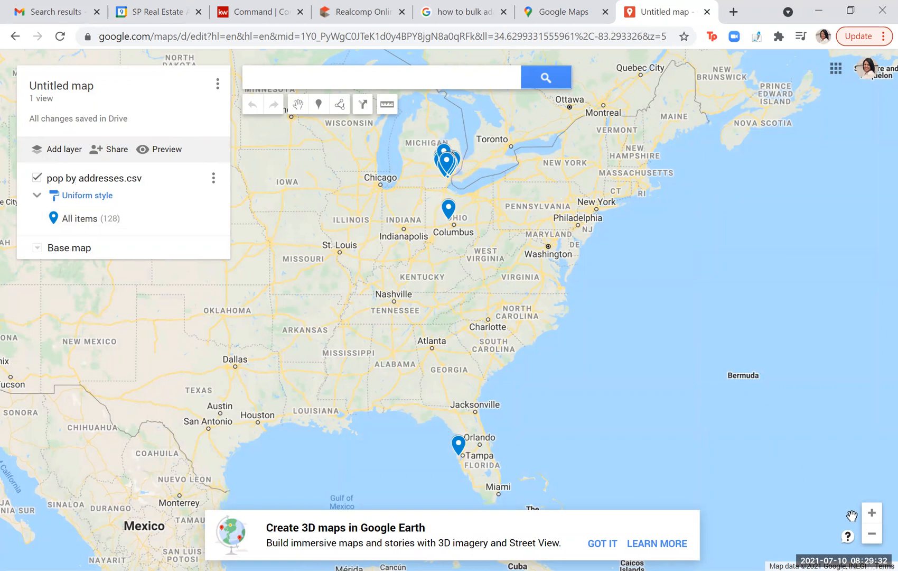
Examine how the imported address pins are distributed across the Detroit area, down to the streets between Northville and Redford.
{"action": "left_click", "coordinate": [873, 517]}
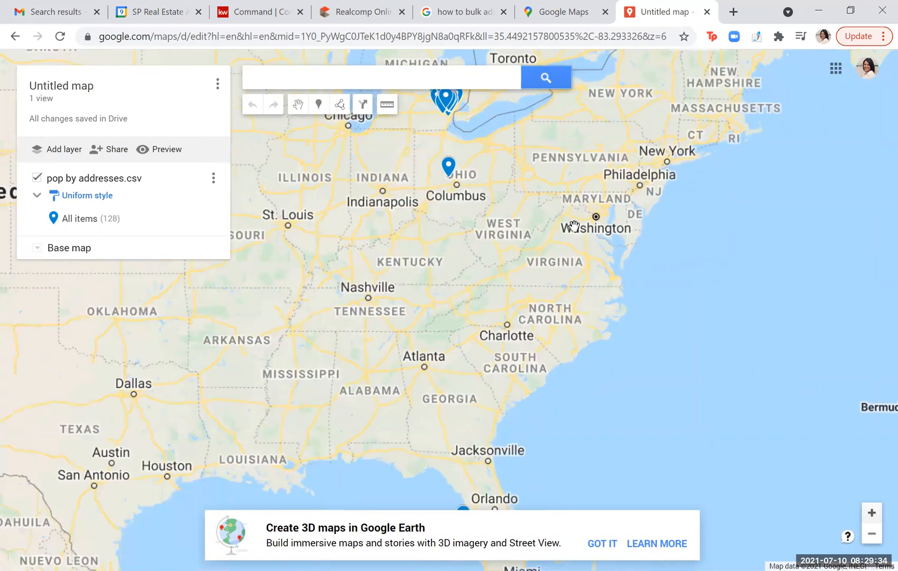
{"action": "left_click_drag", "start_coordinate": [574, 227], "coordinate": [519, 501]}
{"action": "left_click_drag", "start_coordinate": [353, 379], "coordinate": [411, 429]}
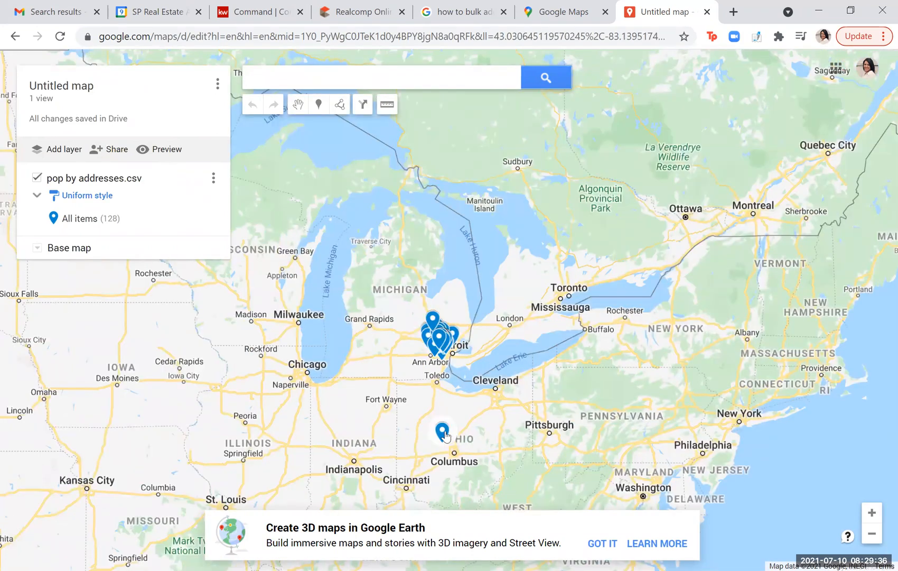
{"action": "left_click", "coordinate": [873, 517]}
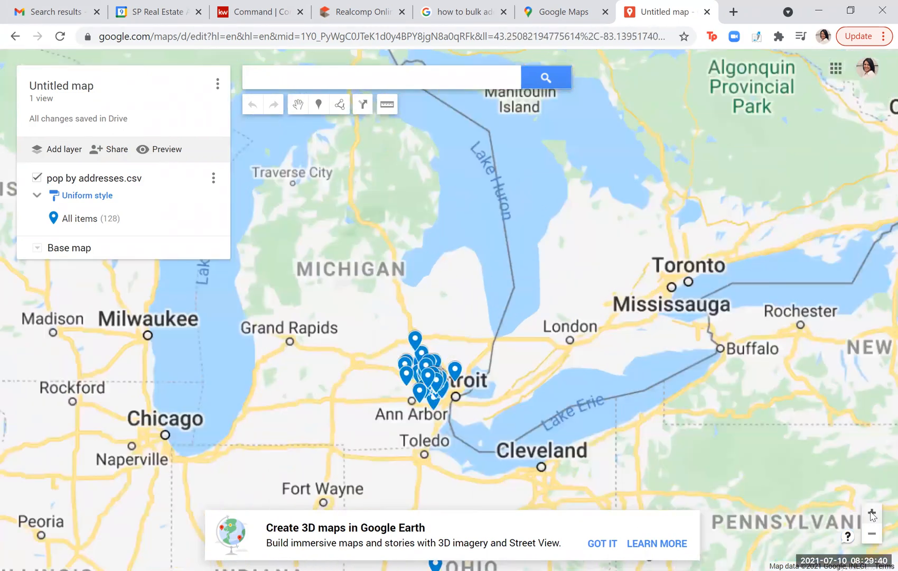
{"action": "left_click_drag", "start_coordinate": [520, 433], "coordinate": [600, 233]}
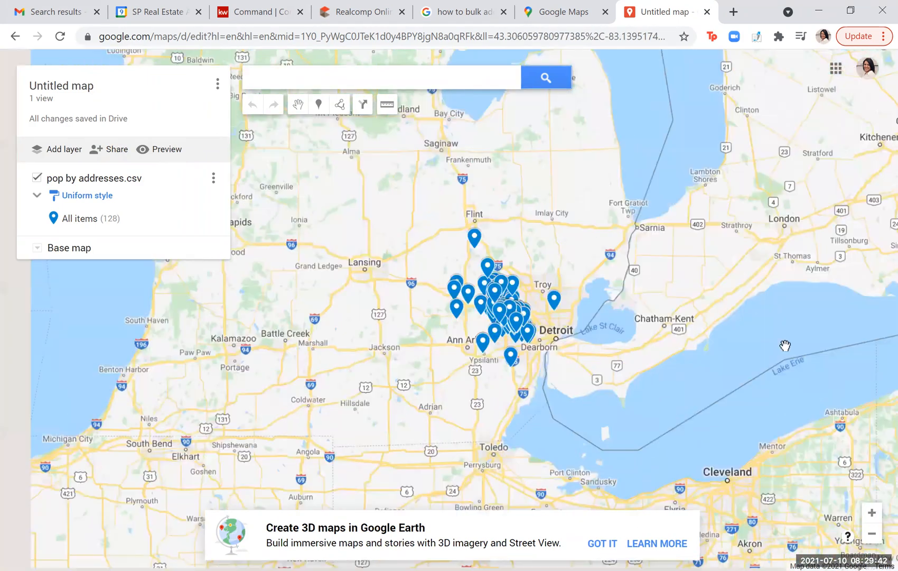
{"action": "left_click", "coordinate": [872, 513]}
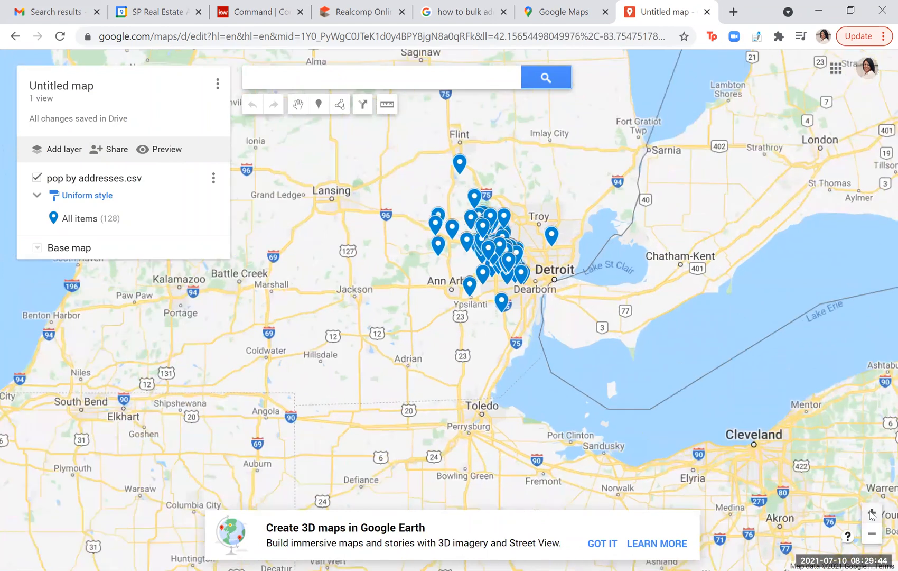
{"action": "left_click", "coordinate": [872, 512]}
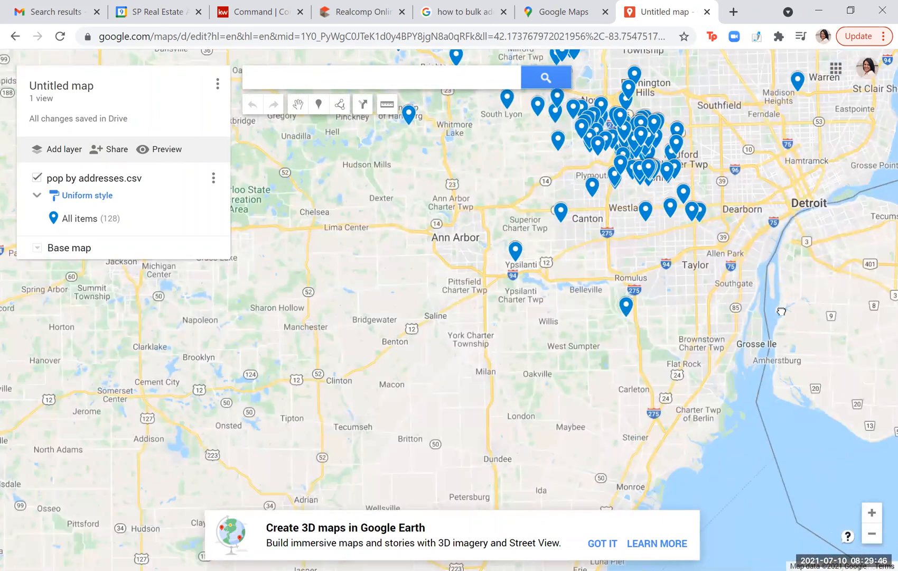
{"action": "left_click_drag", "start_coordinate": [788, 257], "coordinate": [781, 492]}
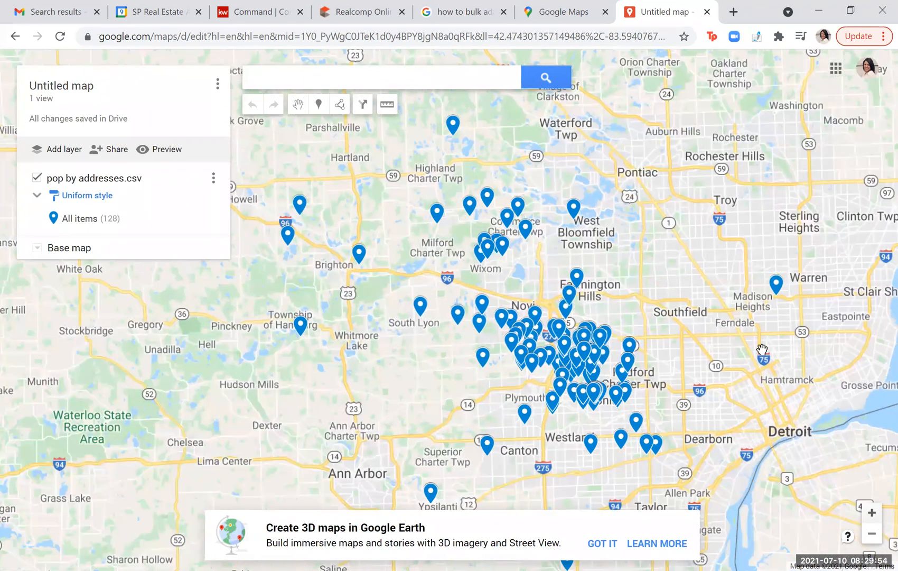
{"action": "left_click", "coordinate": [877, 519]}
{"action": "left_click_drag", "start_coordinate": [851, 434], "coordinate": [633, 283]}
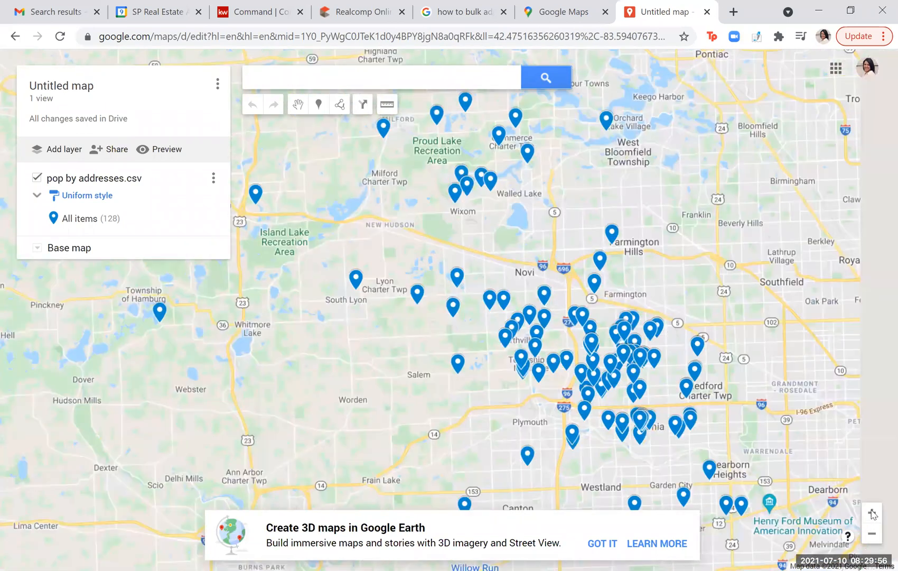
{"action": "left_click", "coordinate": [873, 514]}
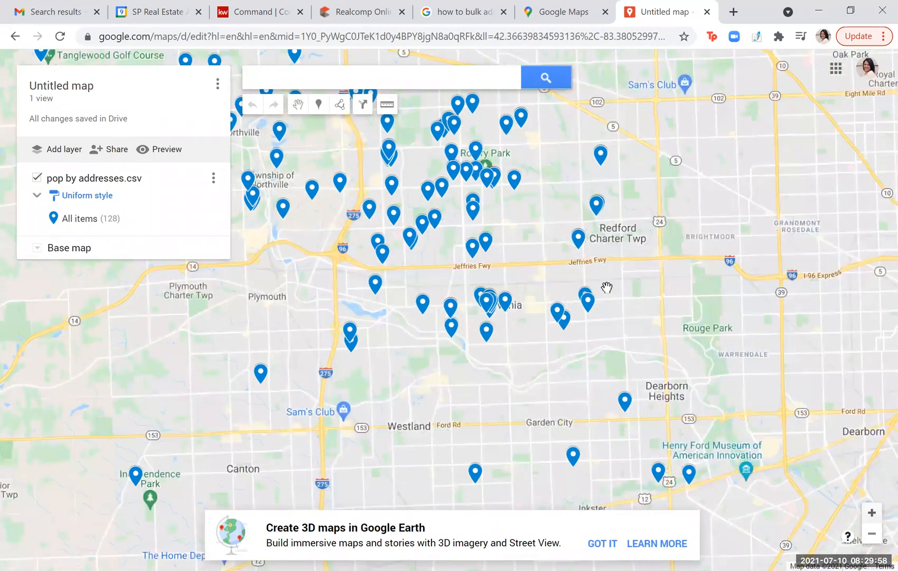
{"action": "left_click_drag", "start_coordinate": [733, 387], "coordinate": [810, 458]}
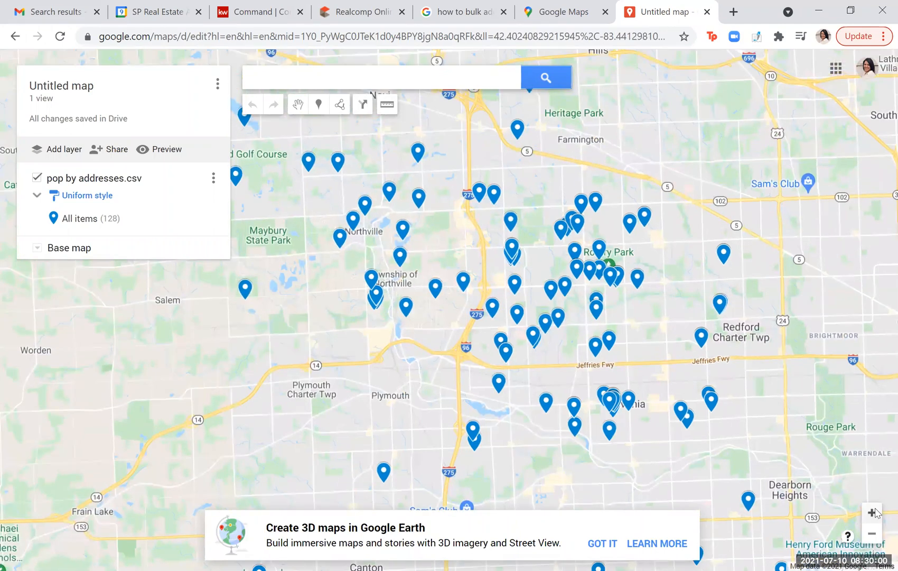
{"action": "left_click", "coordinate": [873, 512]}
{"action": "left_click_drag", "start_coordinate": [829, 423], "coordinate": [630, 439]}
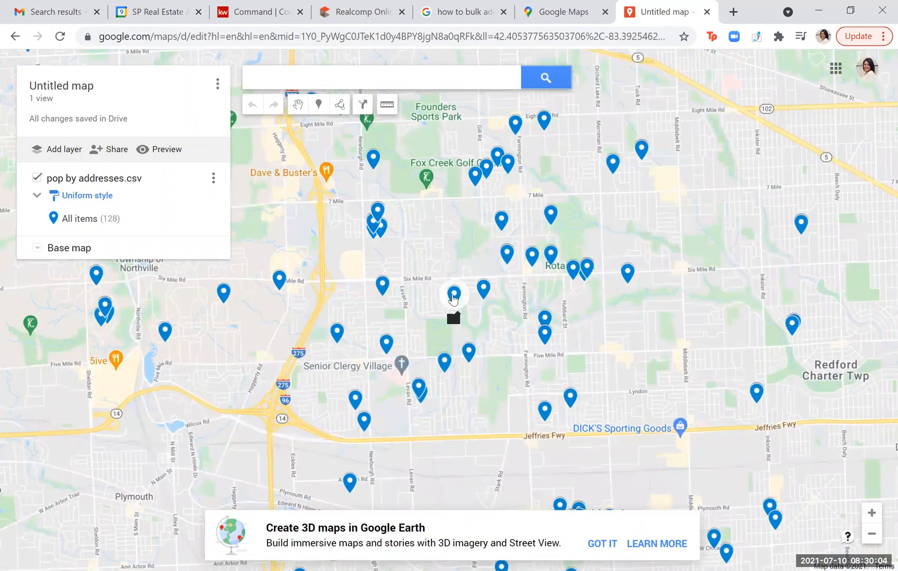
View the contact details of three pins west of Farmington Rd, closing each card after reading it.
{"action": "left_click", "coordinate": [383, 285]}
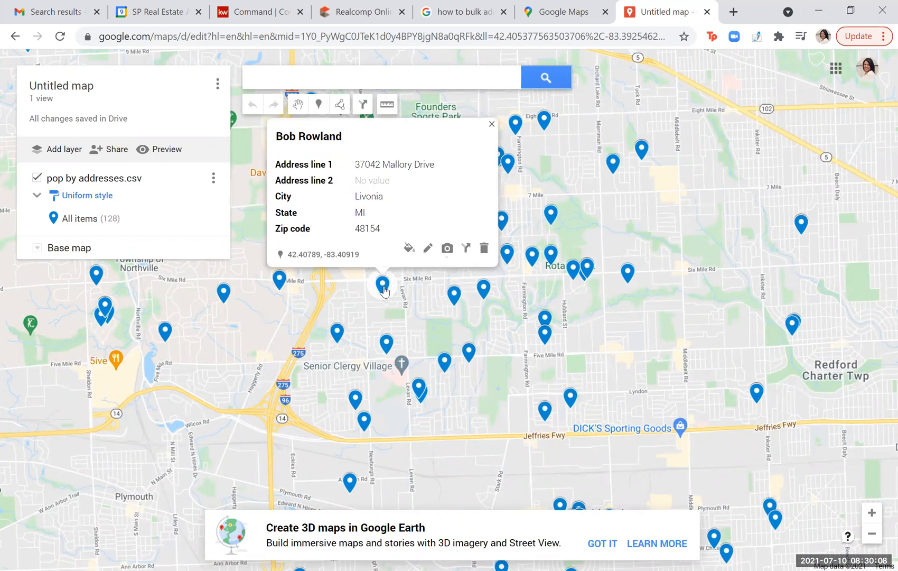
{"action": "left_click", "coordinate": [492, 124]}
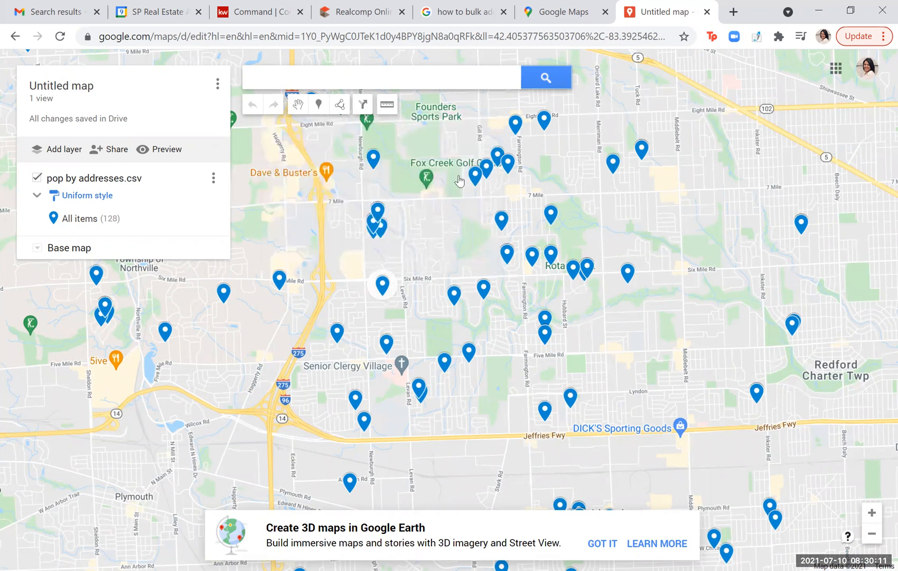
{"action": "left_click", "coordinate": [386, 345]}
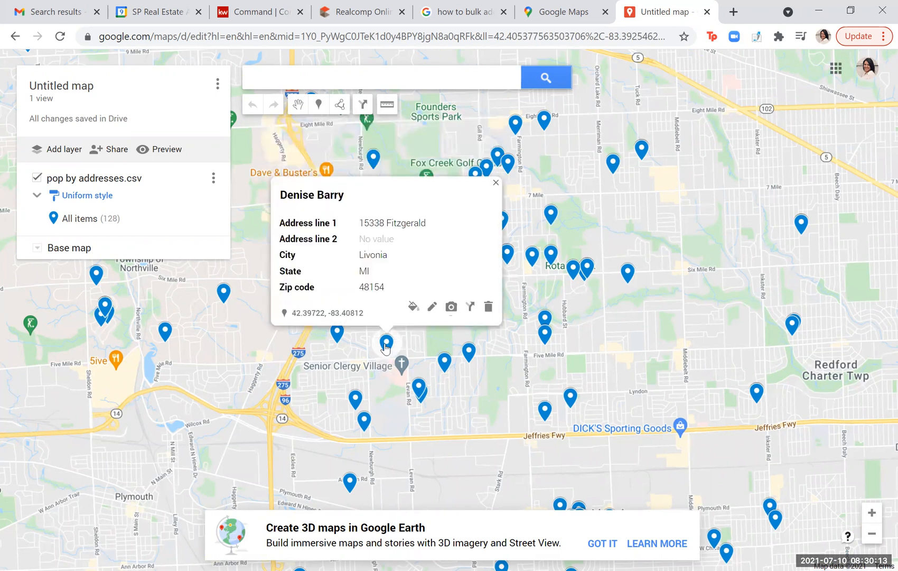
{"action": "left_click", "coordinate": [506, 376]}
{"action": "left_click", "coordinate": [444, 362]}
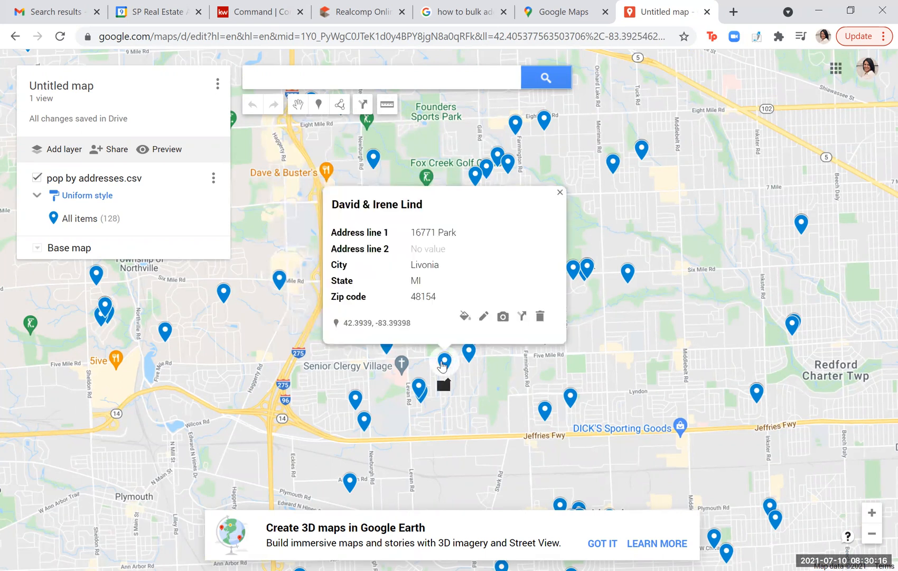
{"action": "left_click", "coordinate": [485, 403]}
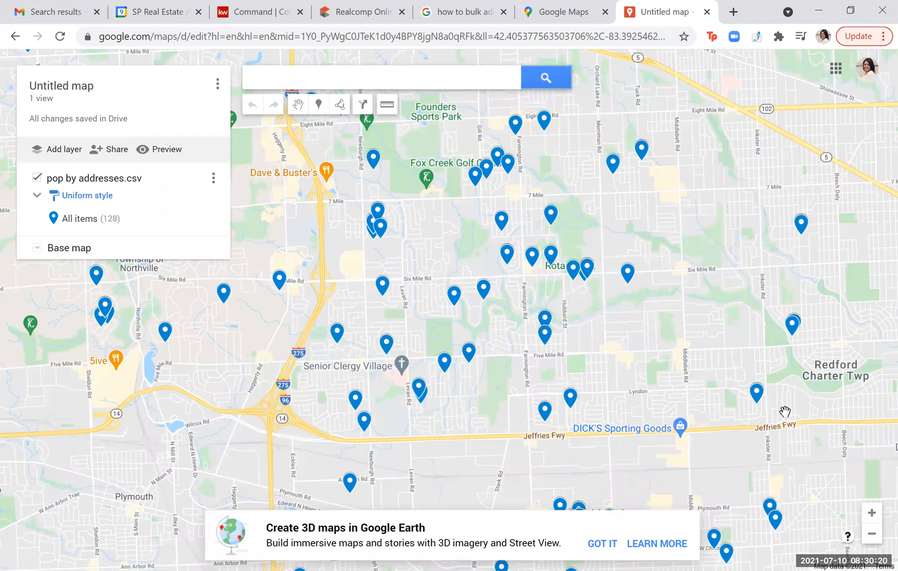
Title the untitled map "Pop By Map 2021" and save the title.
{"action": "left_click", "coordinate": [873, 512]}
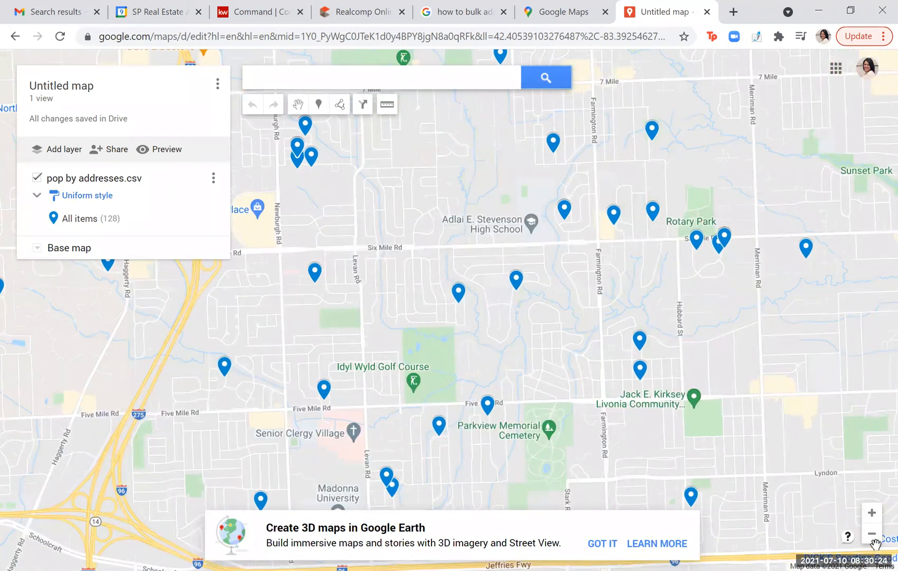
{"action": "left_click", "coordinate": [872, 533]}
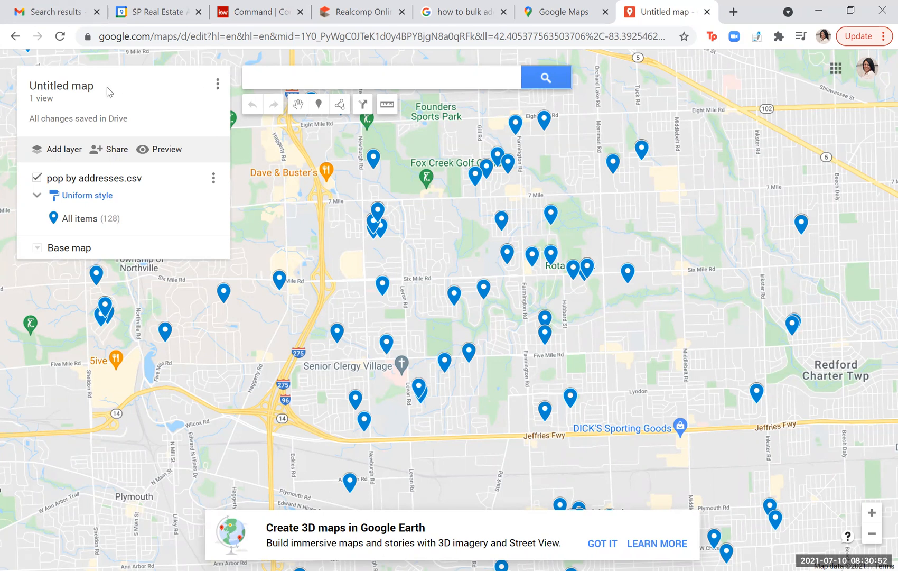
{"action": "left_click", "coordinate": [82, 90]}
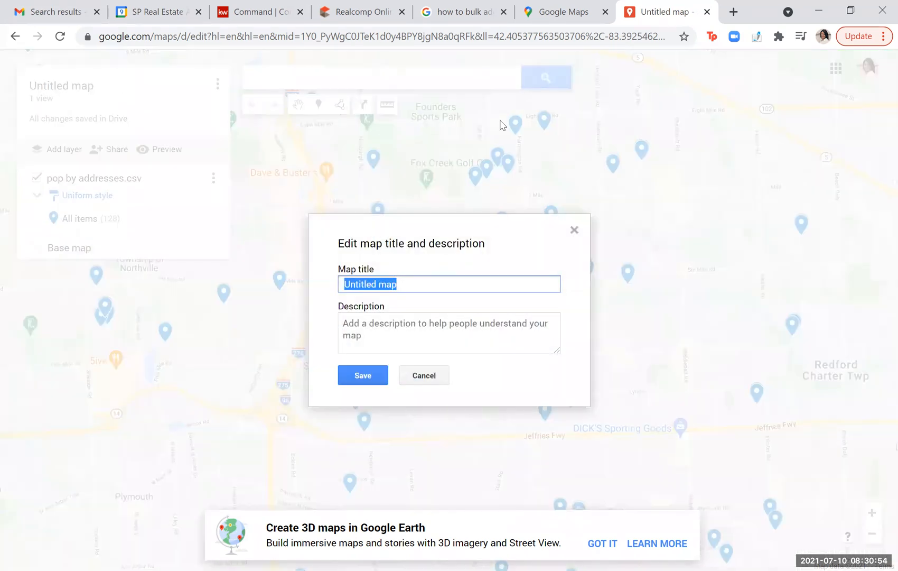
{"action": "type", "text": "Pop "}
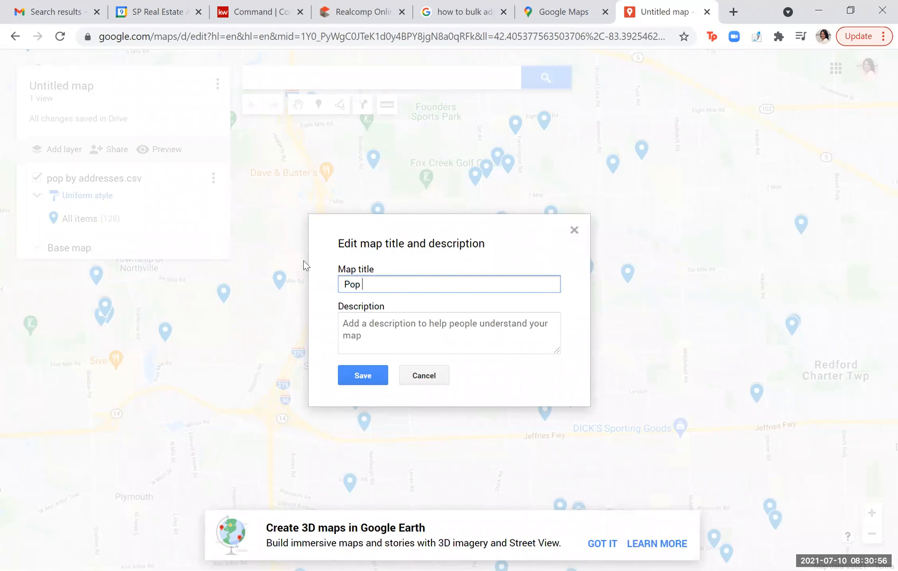
{"action": "type", "text": "By Map 201211"}
{"action": "left_click", "coordinate": [368, 373]}
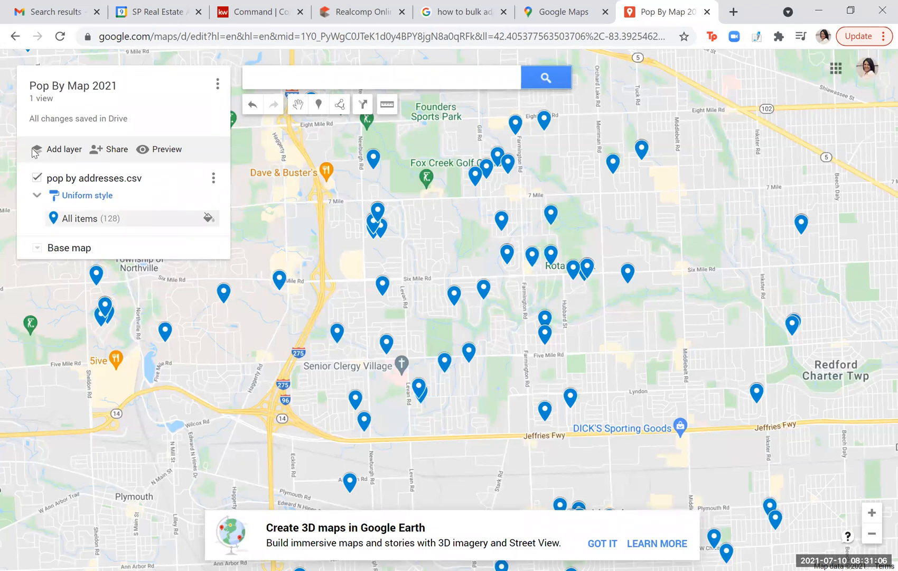
Close the custom map and the old Google Maps page, and load Google Maps afresh through a web search for "google maps".
{"action": "left_click", "coordinate": [707, 13]}
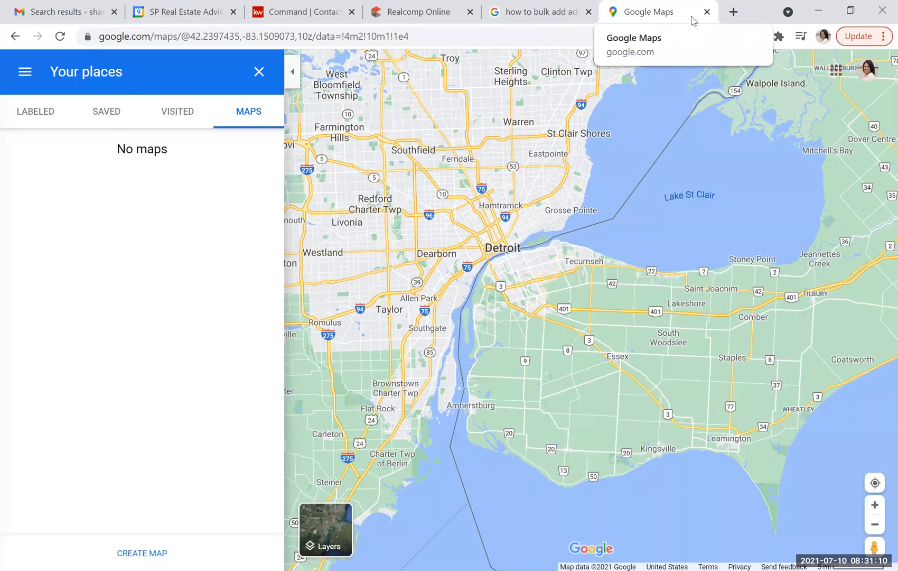
{"action": "left_click", "coordinate": [707, 12]}
{"action": "left_click", "coordinate": [734, 11]}
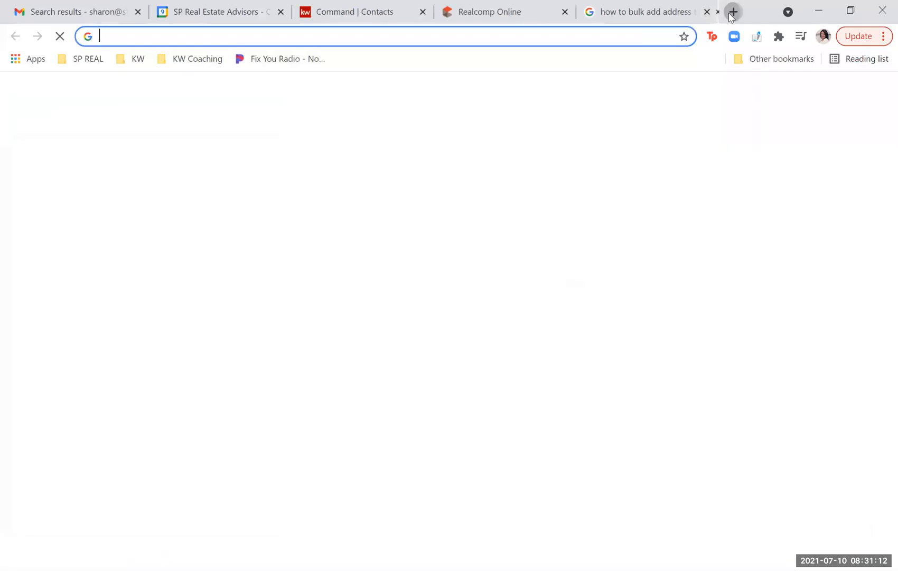
{"action": "type", "text": "google"}
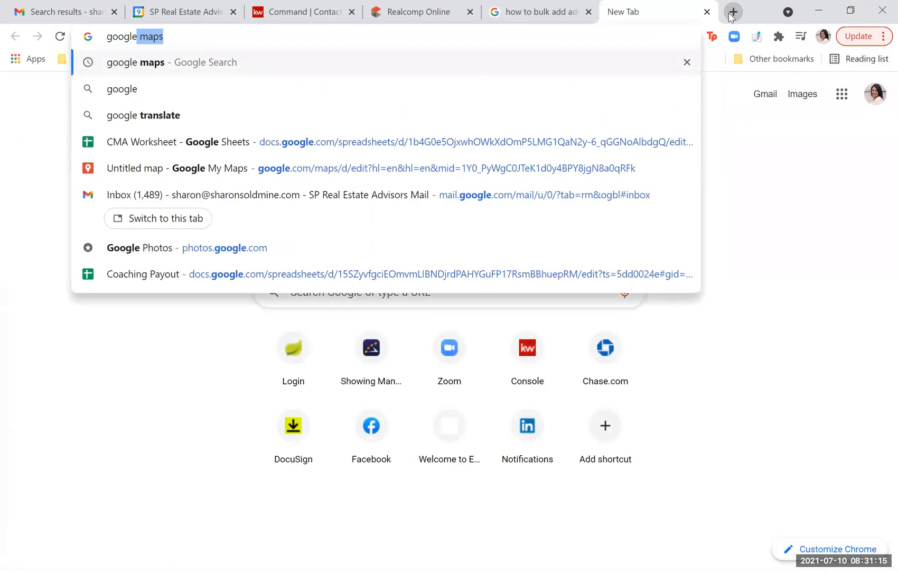
{"action": "key", "text": "Return"}
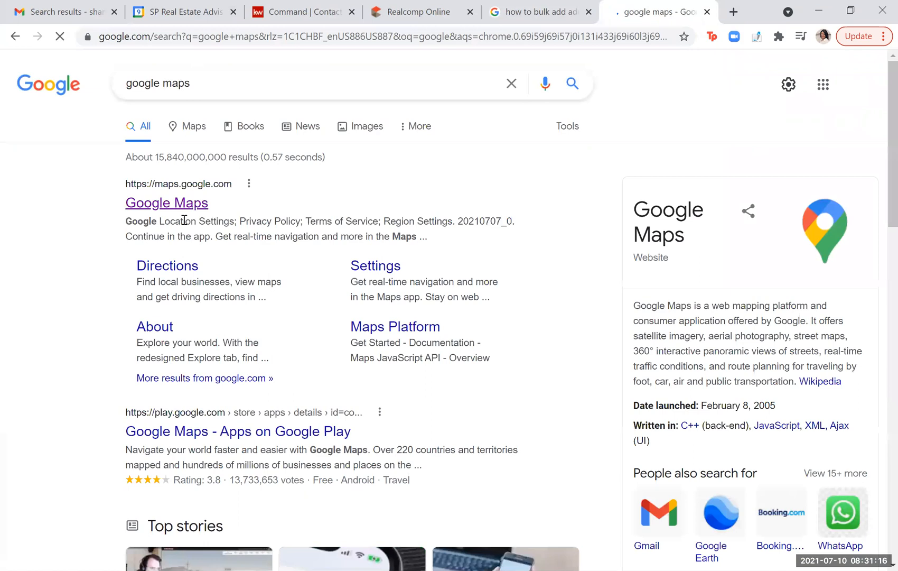
{"action": "left_click", "coordinate": [179, 205]}
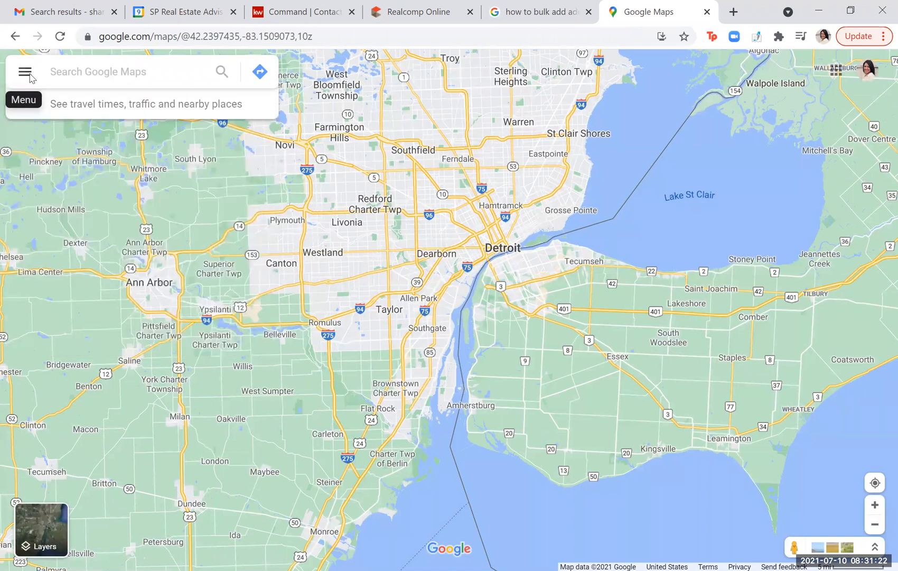
Open Pop By Map 2021 from the custom maps saved under Your places.
{"action": "left_click", "coordinate": [30, 77]}
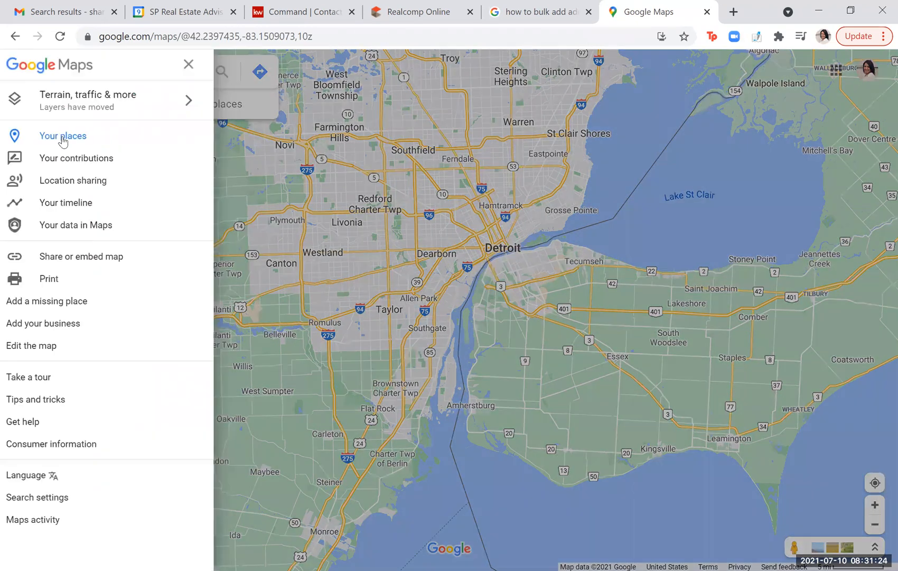
{"action": "left_click", "coordinate": [63, 142]}
{"action": "left_click", "coordinate": [244, 115]}
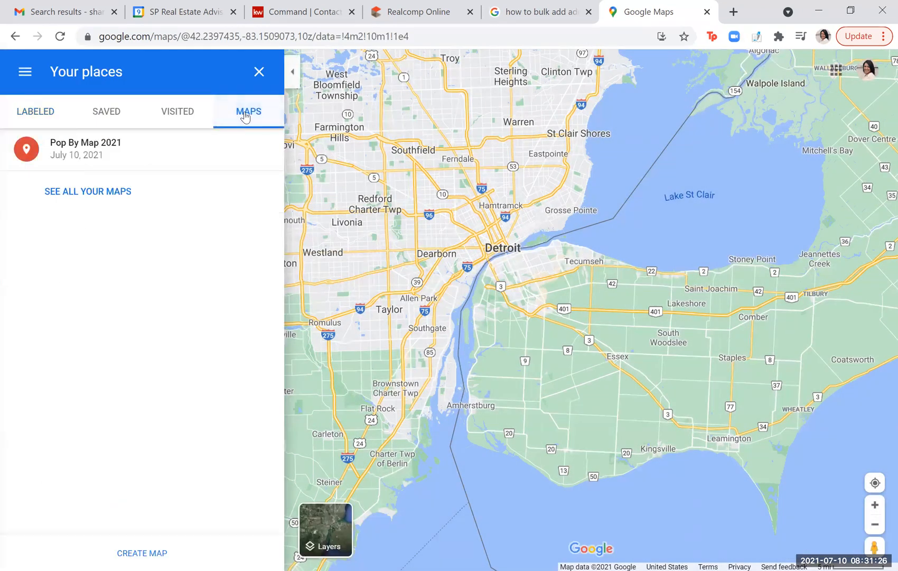
{"action": "left_click", "coordinate": [136, 156]}
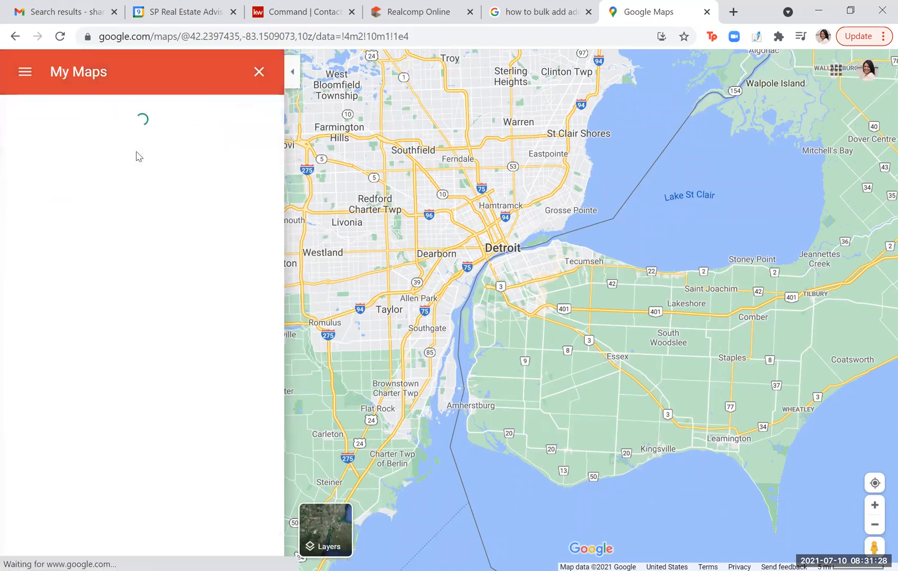